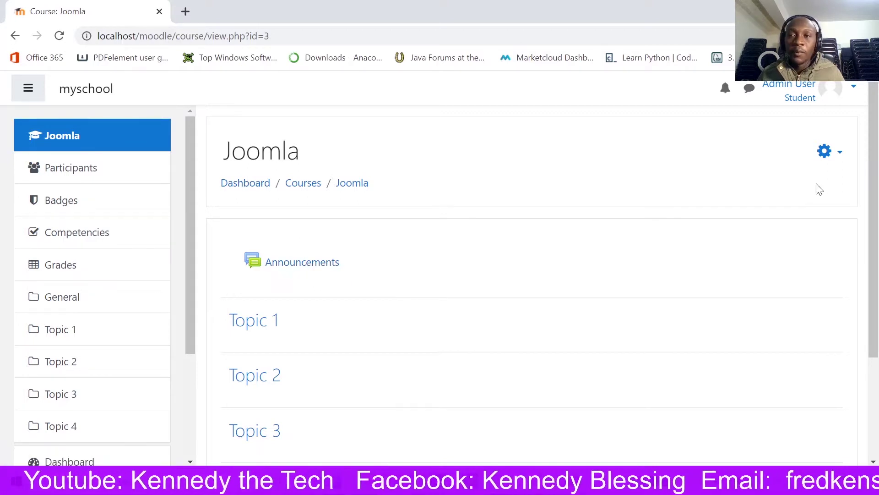
- Leave student view for the normal admin role and turn editing on in the Joomla course
click(830, 152)
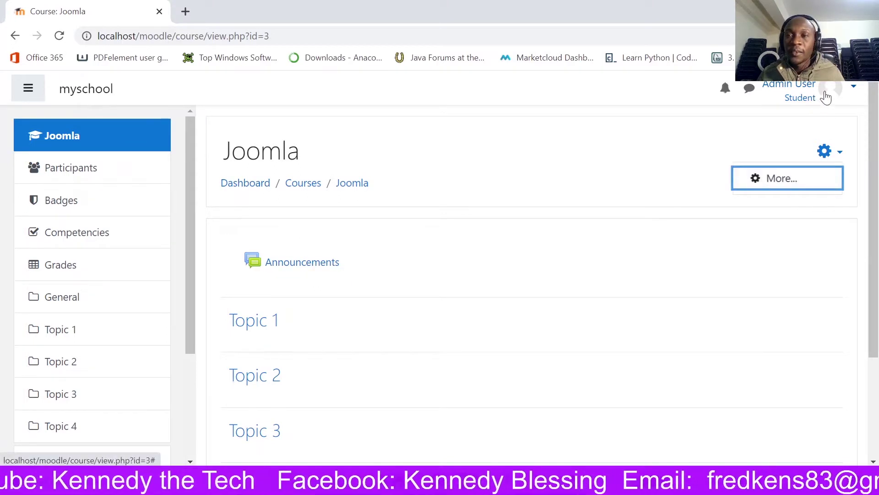
click(827, 92)
click(791, 270)
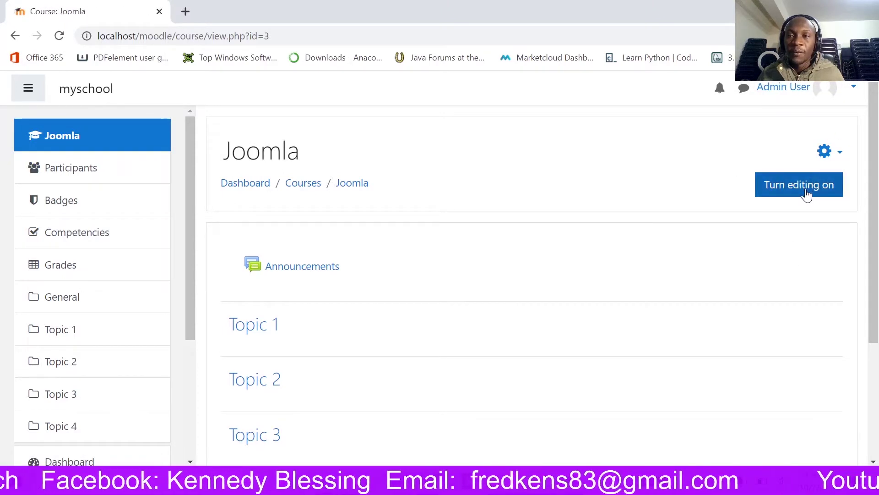
click(806, 195)
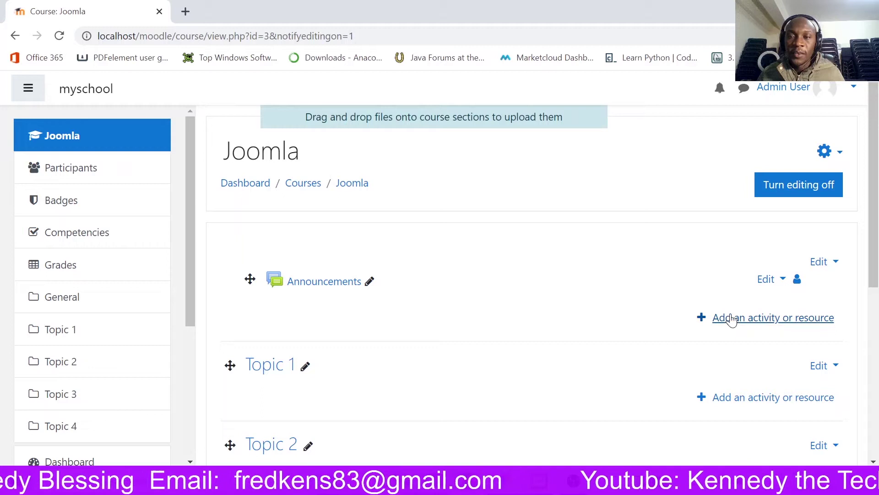
click(732, 318)
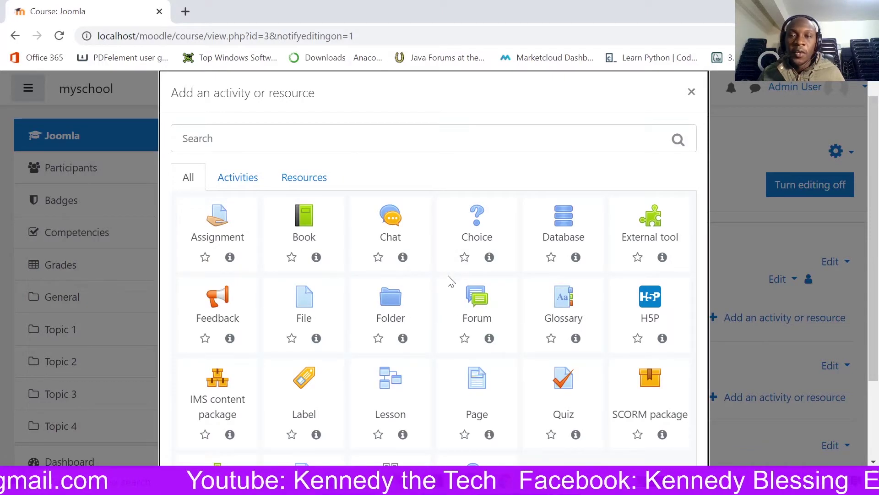
scroll(447, 256, down, 3)
scroll(447, 268, up, 3)
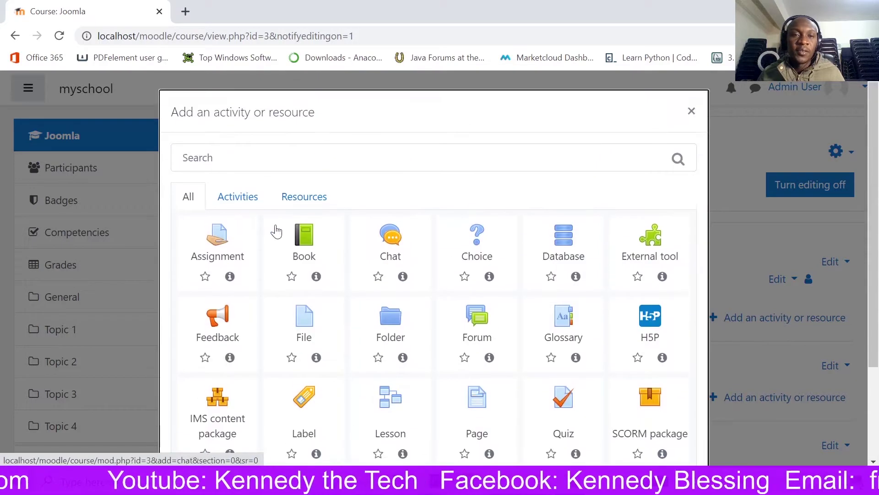
click(692, 112)
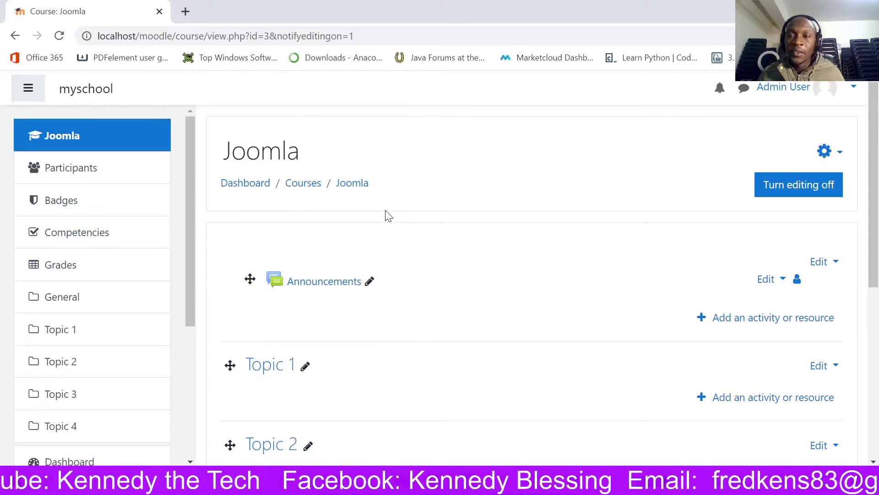
- In a new tab, search Google for 'moodle attendance plugin' via the suggestion list
click(184, 11)
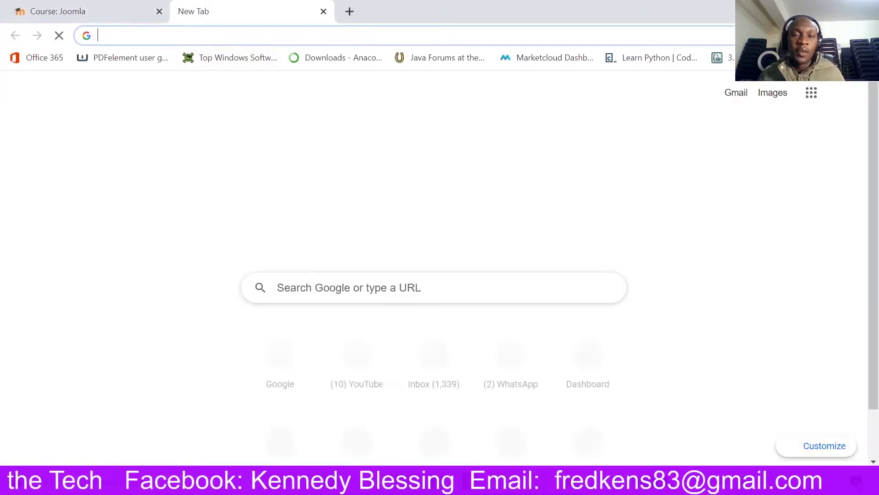
click(279, 366)
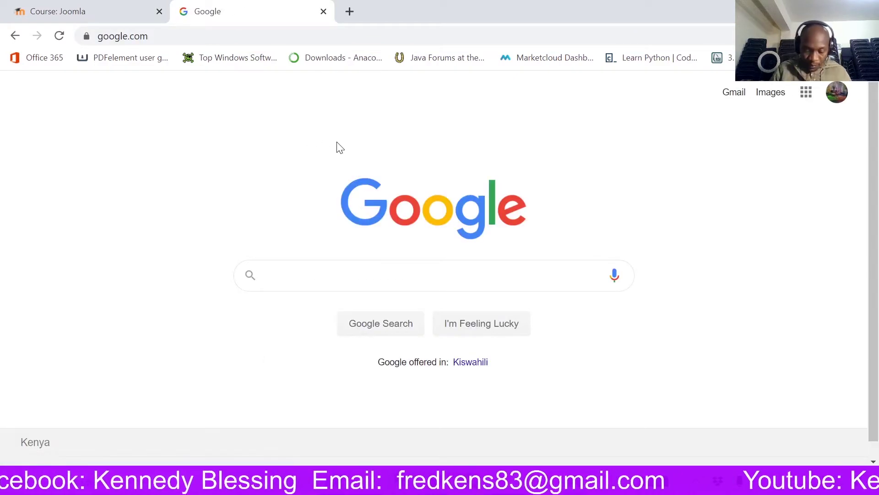
text(moodle)
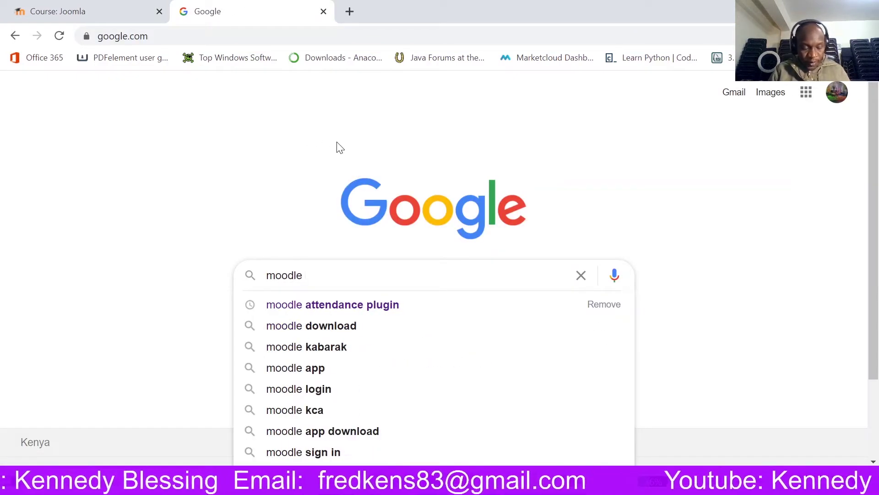
text( attendace)
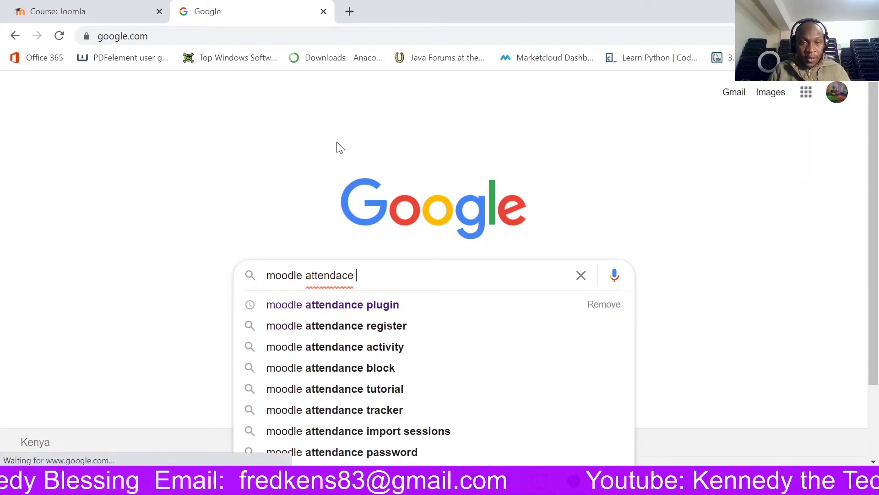
key(Down)
key(Return)
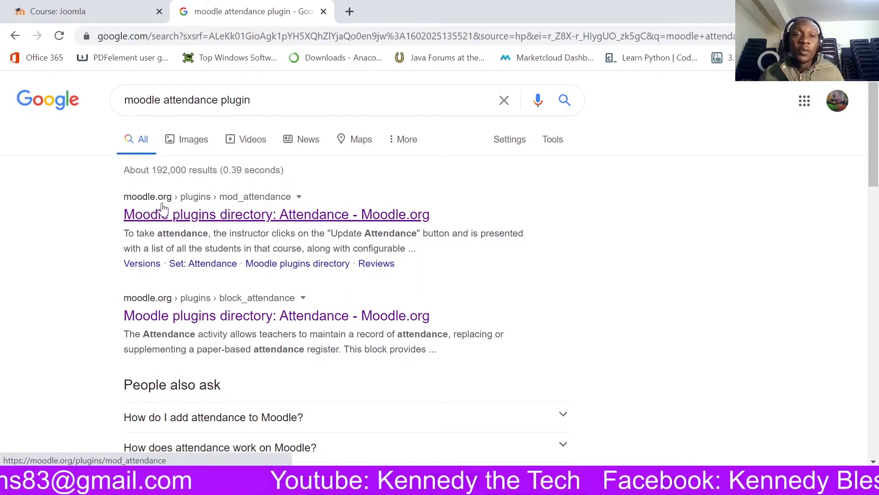
- Open the Attendance plugin's directory page and download its zip, overwriting the earlier copy
click(195, 215)
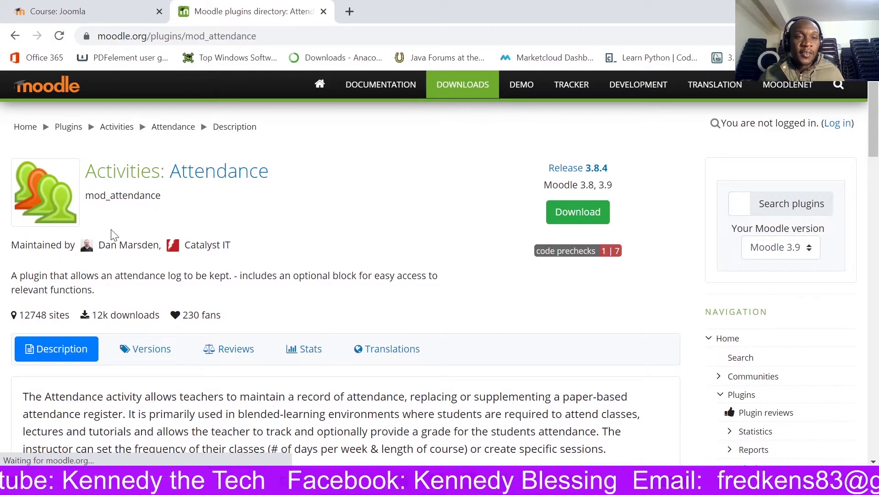
click(582, 222)
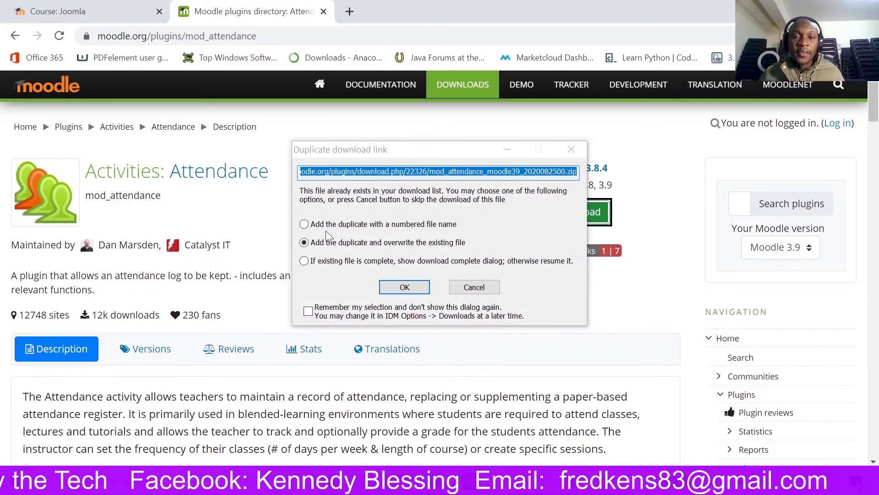
click(402, 288)
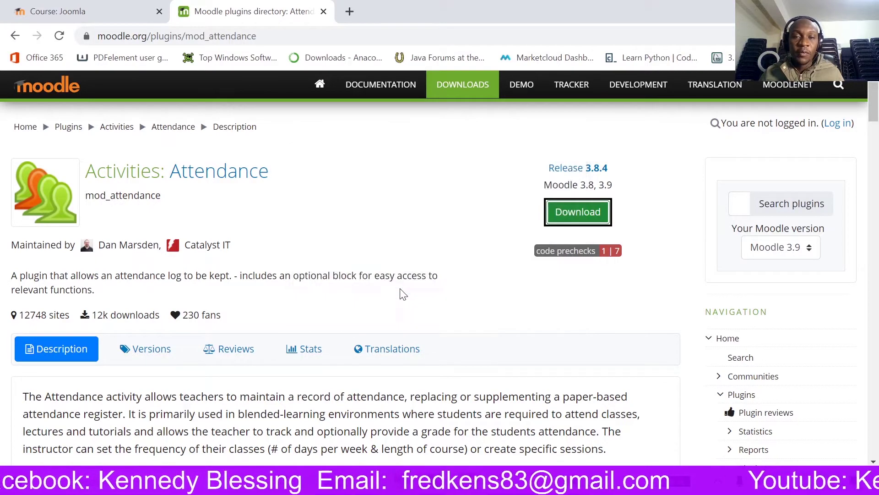
click(417, 298)
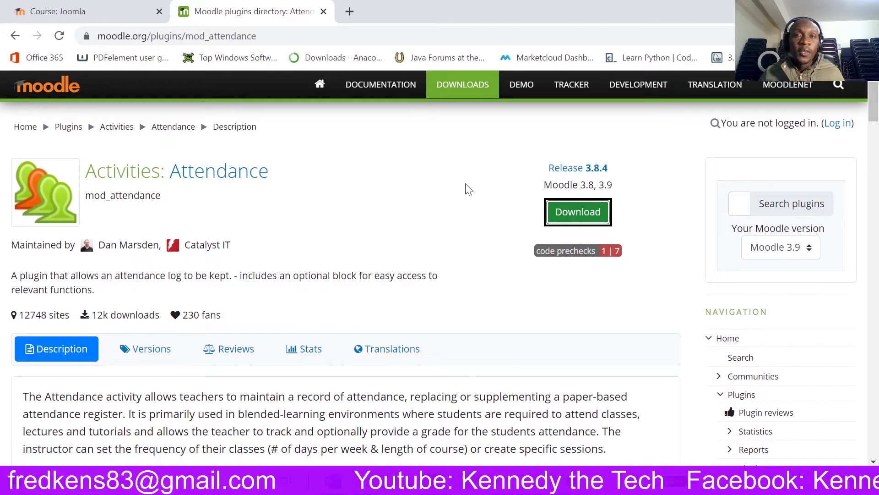
- From the Course: Joomla tab, go via Dashboard and Site administration to the Plugins tab
click(126, 11)
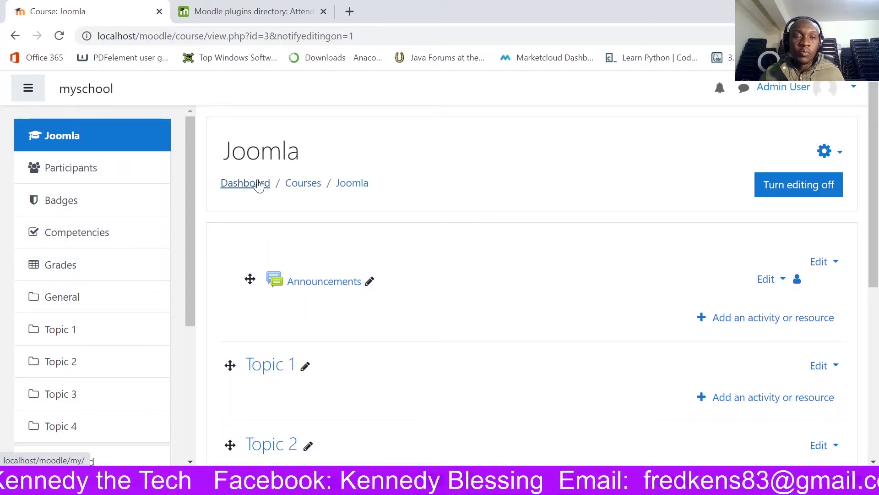
click(259, 185)
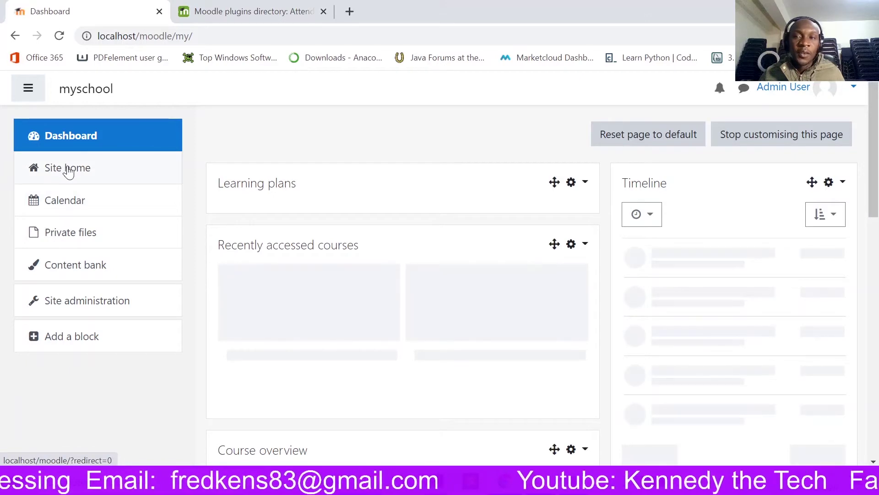
click(74, 305)
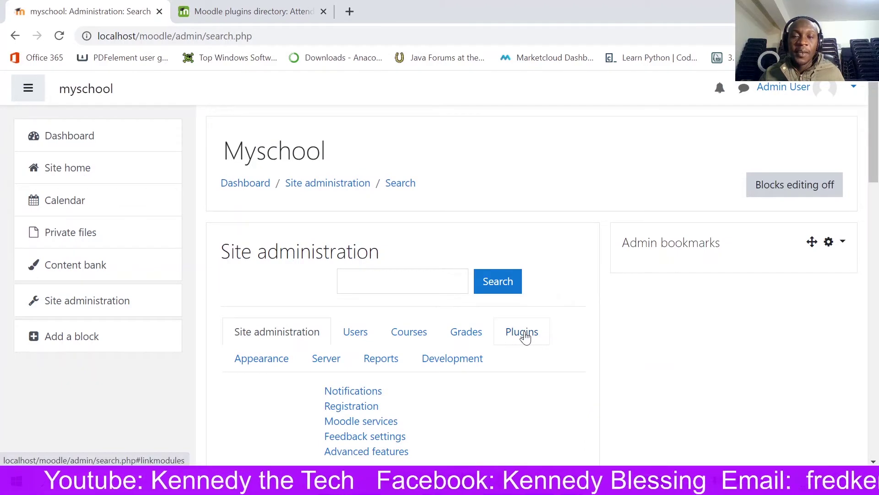
click(522, 332)
- Open Install plugins and start choosing a file under 'Install plugin from ZIP file'
click(359, 393)
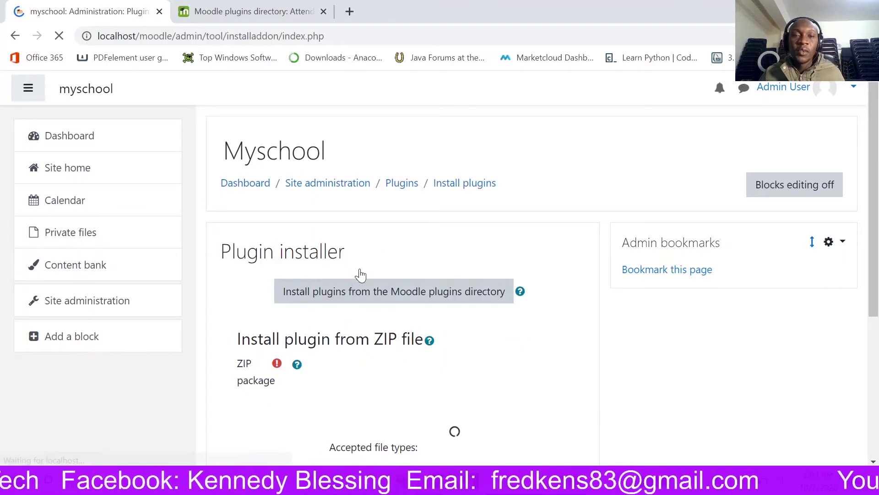
scroll(364, 267, down, 5)
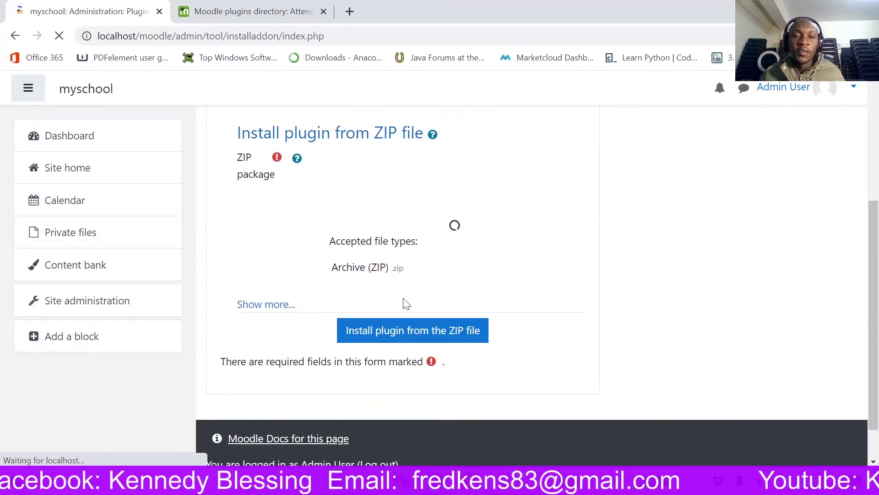
scroll(348, 257, up, 3)
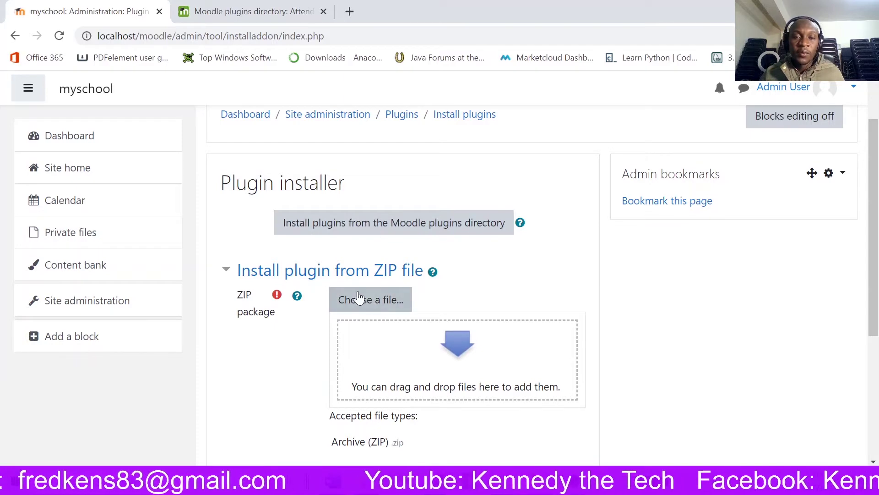
click(363, 297)
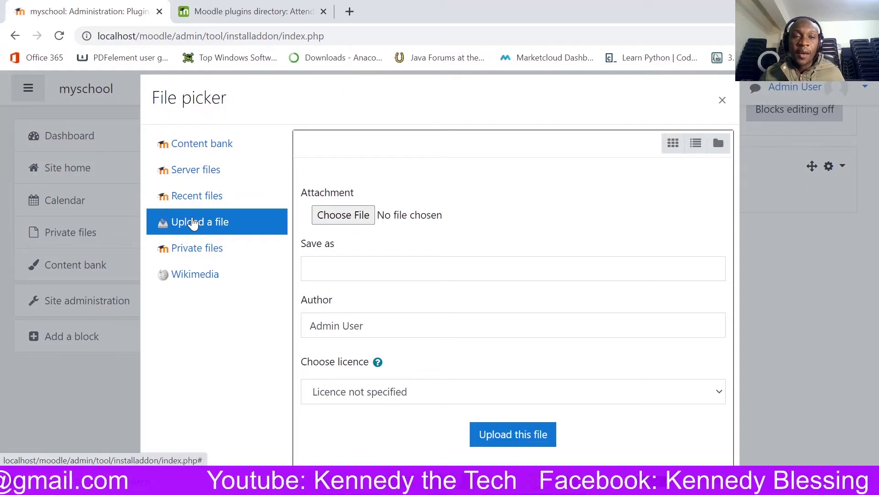
- Browse the computer and look through the Downloads folder for the plugin ZIP
click(332, 215)
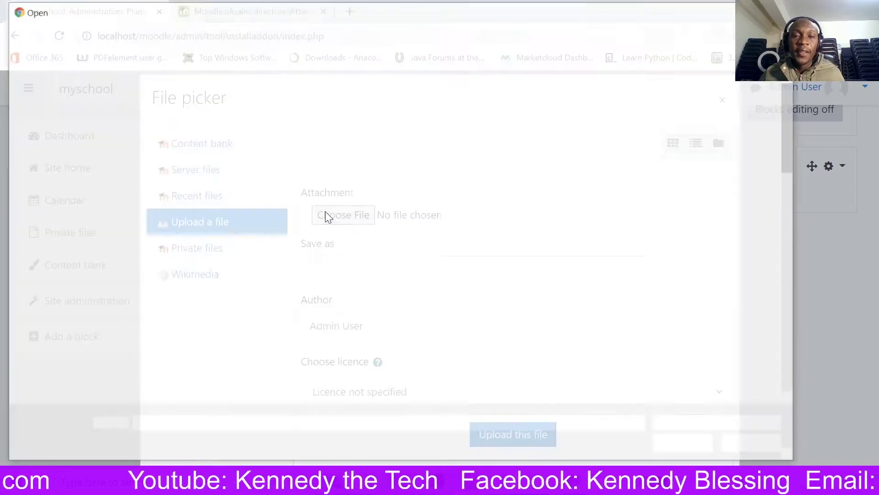
scroll(201, 183, down, 10)
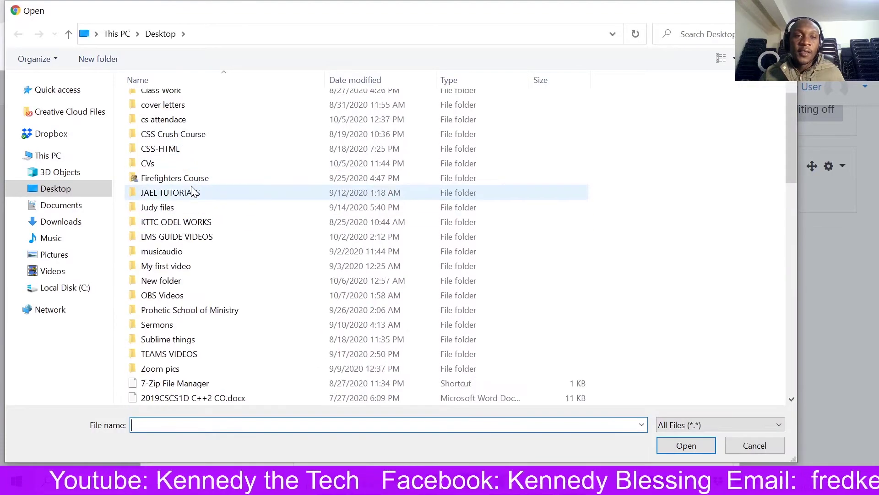
scroll(197, 247, down, 8)
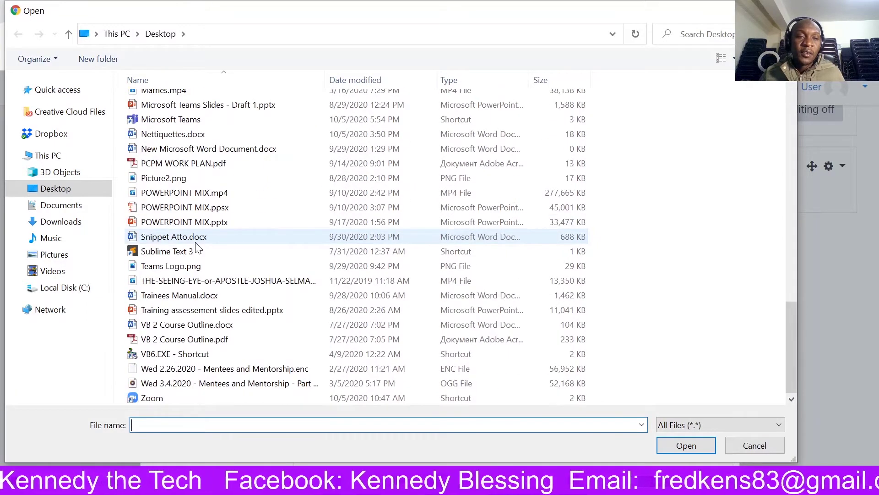
scroll(197, 247, up, 6)
scroll(198, 247, up, 4)
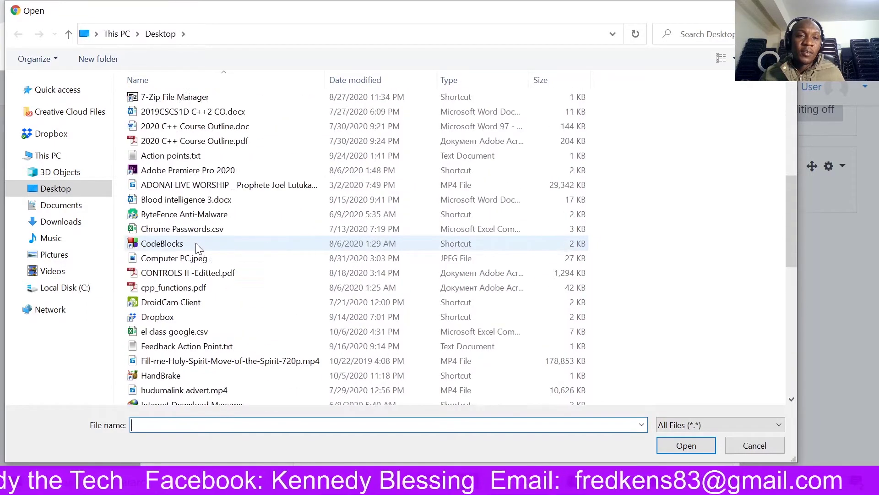
scroll(198, 248, up, 7)
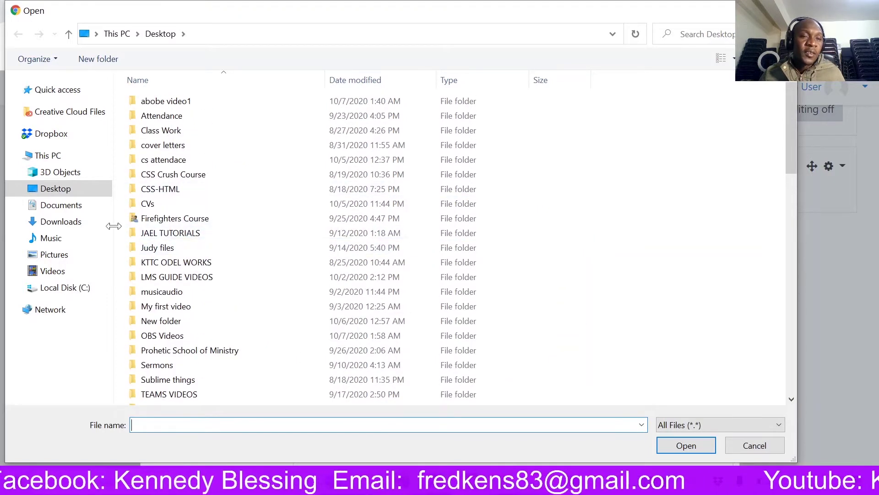
click(65, 224)
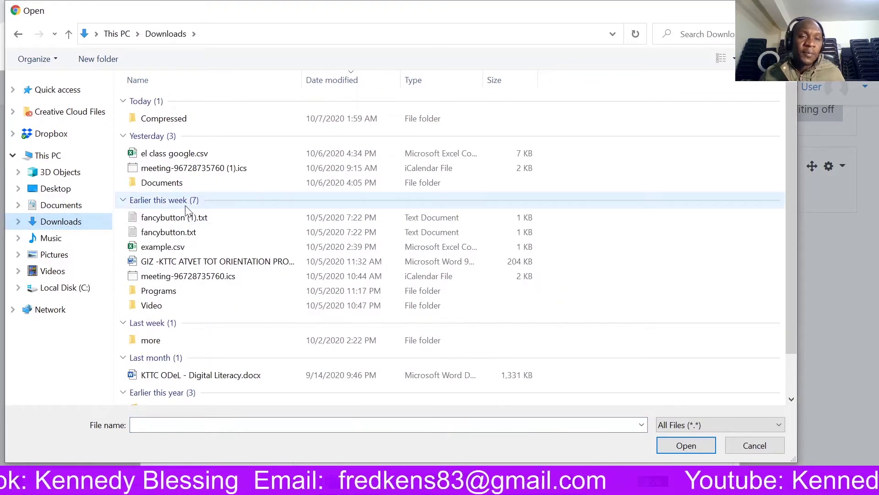
scroll(185, 226, down, 1)
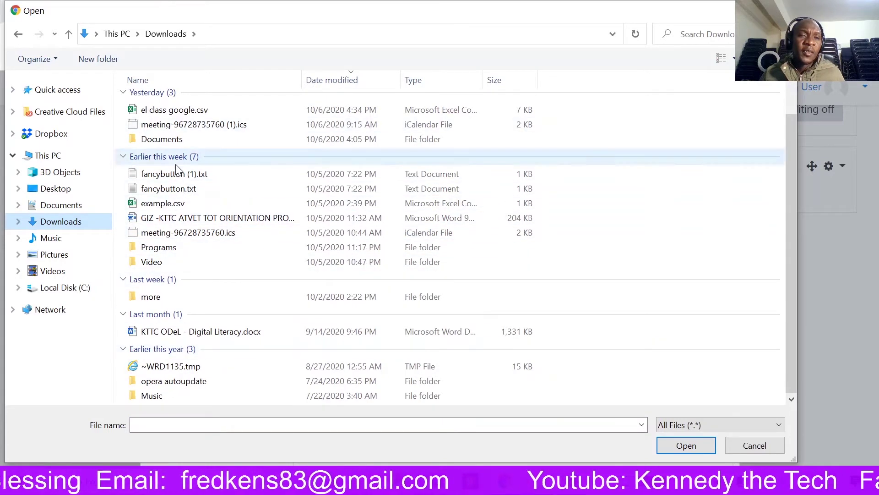
- Via the user folder, open Downloads > Compressed and select mod_attendance_moodle39_2020082500.zip
click(97, 34)
click(96, 34)
click(96, 34)
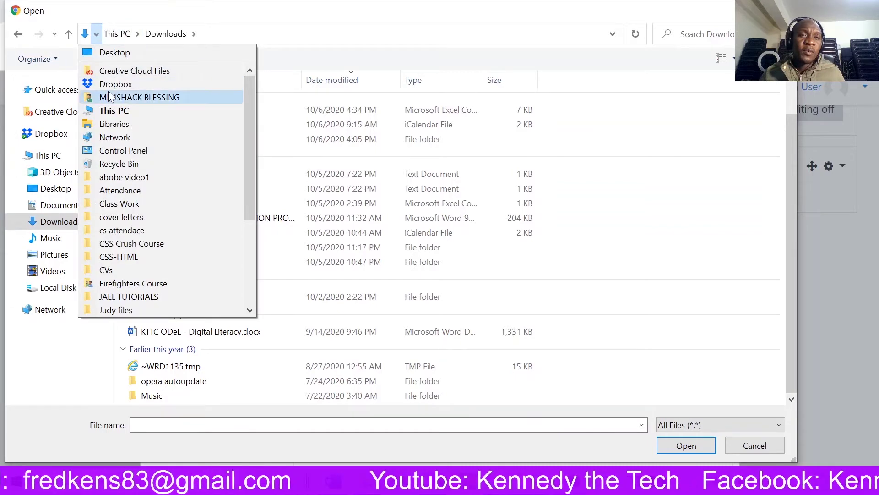
click(138, 97)
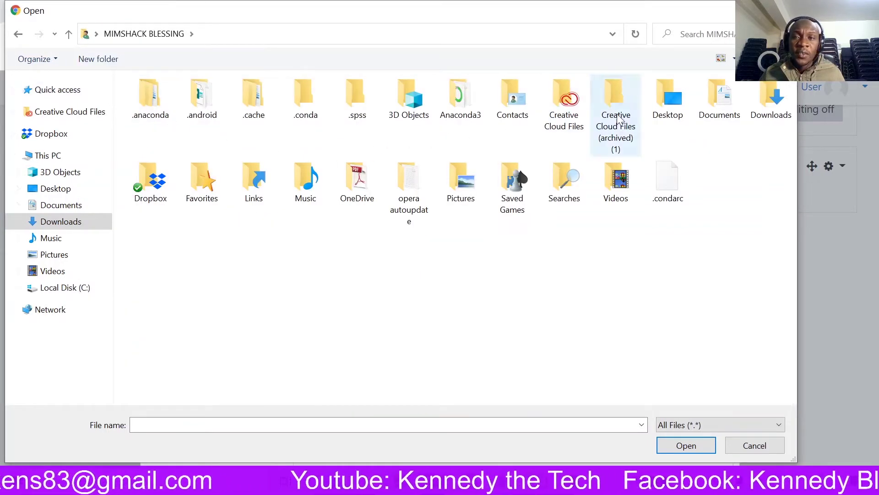
double_click(774, 110)
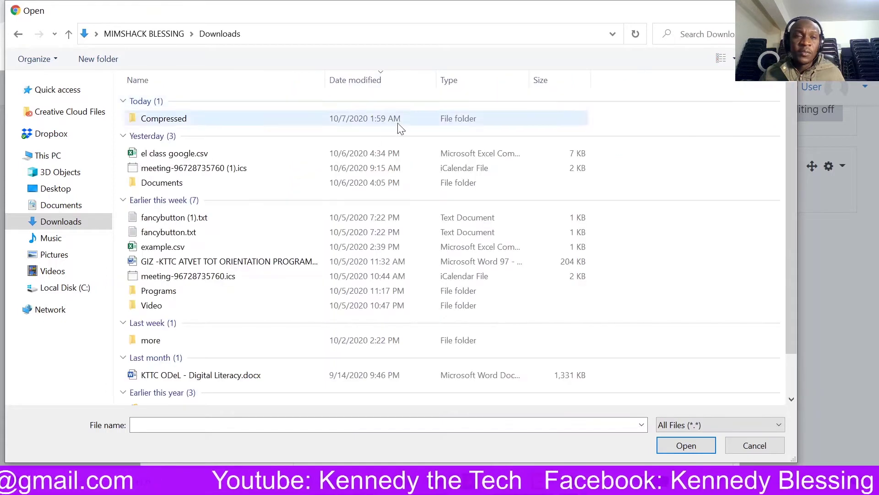
click(181, 122)
double_click(181, 122)
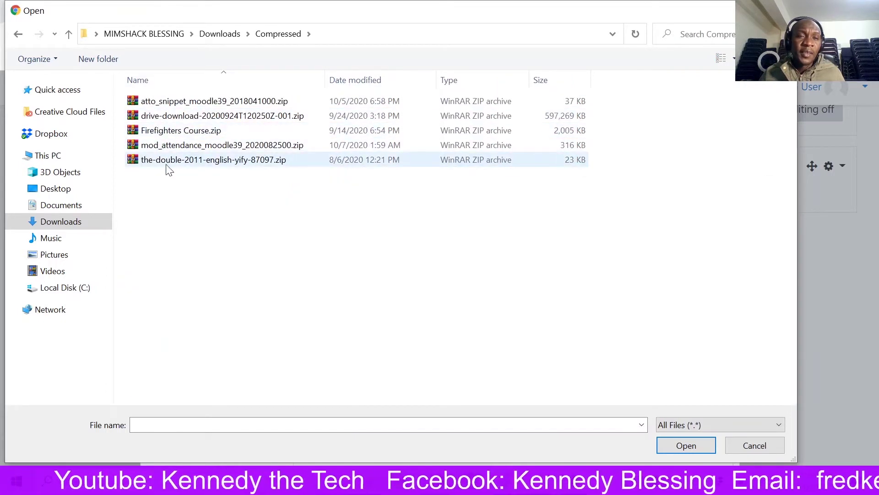
click(169, 148)
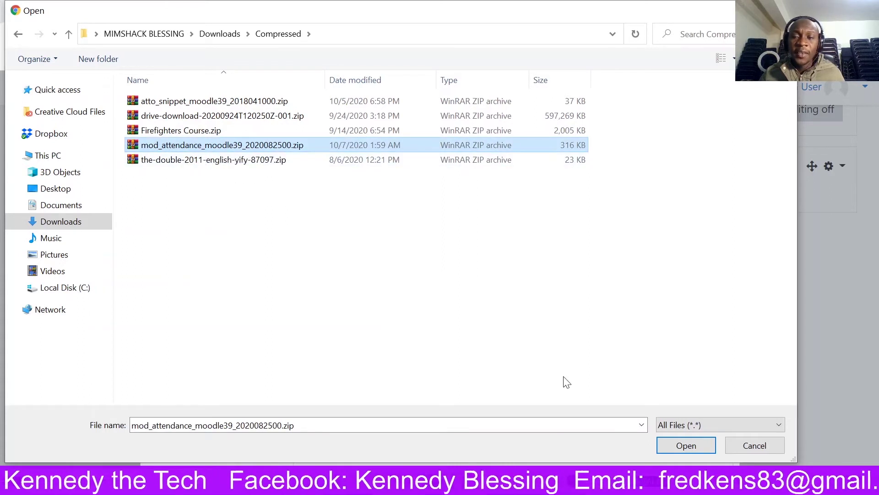
- Upload mod_attendance_moodle39_2020082500.zip and install the plugin from it
click(684, 446)
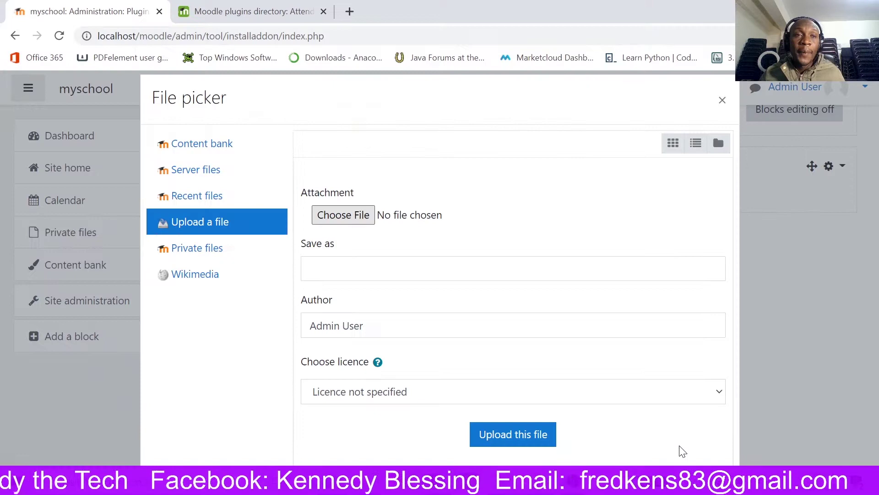
click(512, 435)
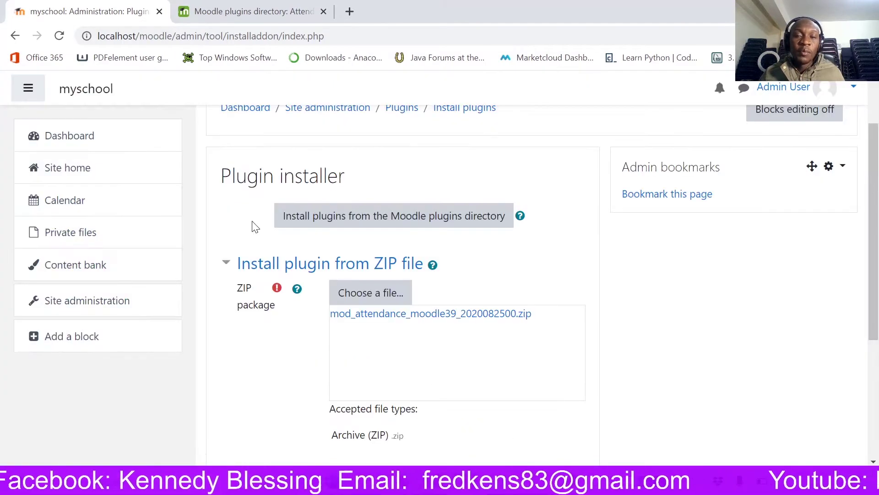
scroll(397, 317, down, 3)
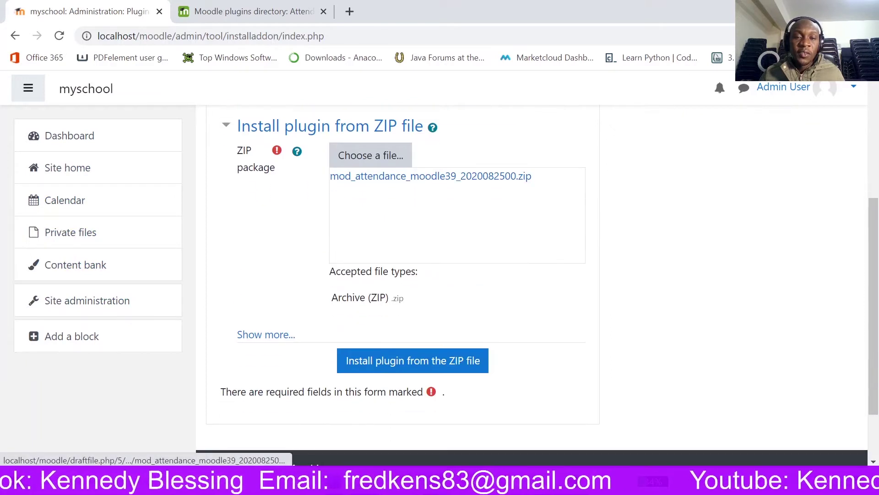
click(382, 361)
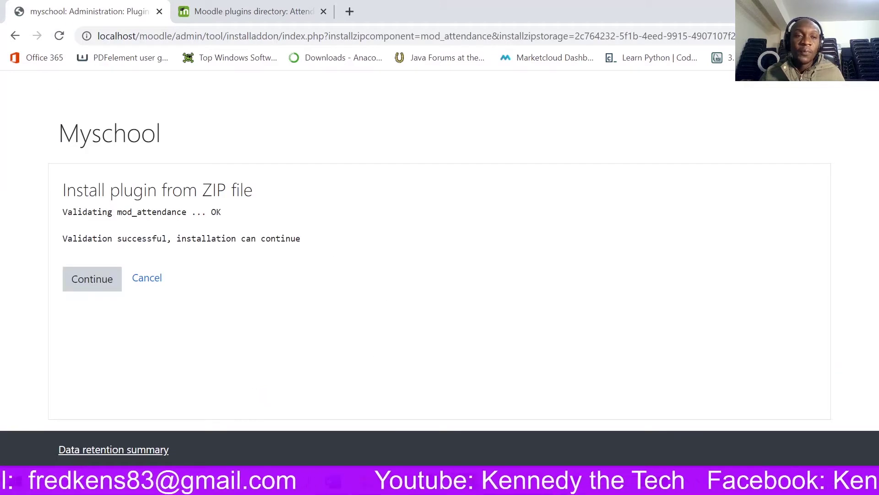
- Continue past the validation and server-check pages to the Plugins check page
click(102, 275)
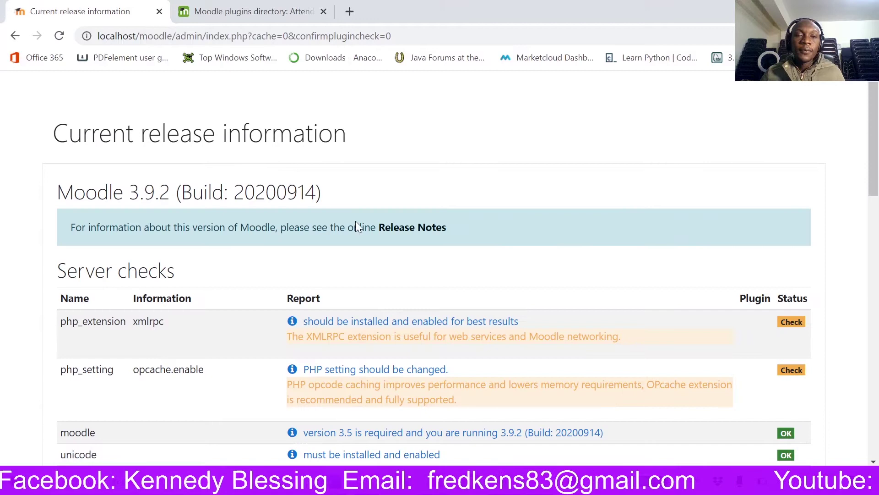
scroll(419, 249, down, 15)
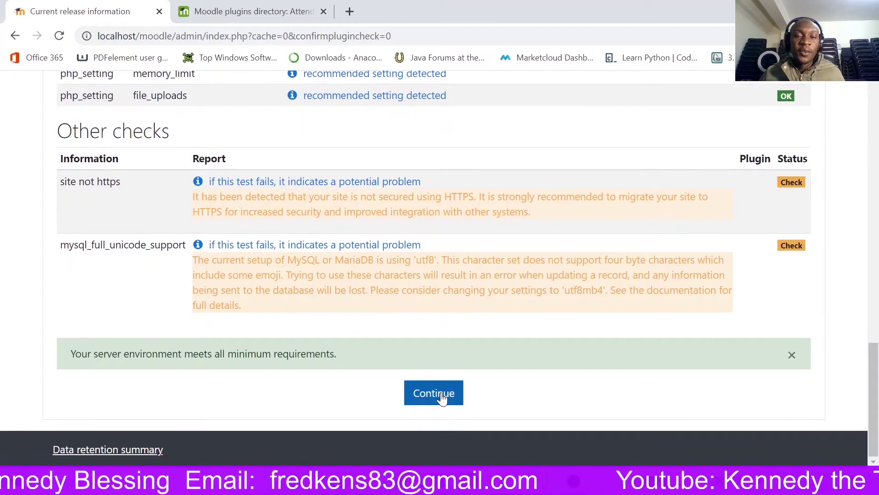
click(432, 393)
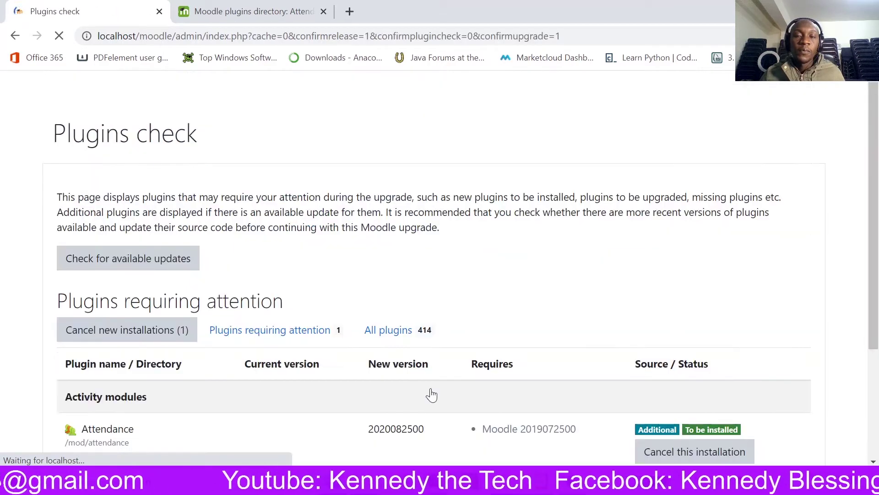
scroll(363, 400, down, 3)
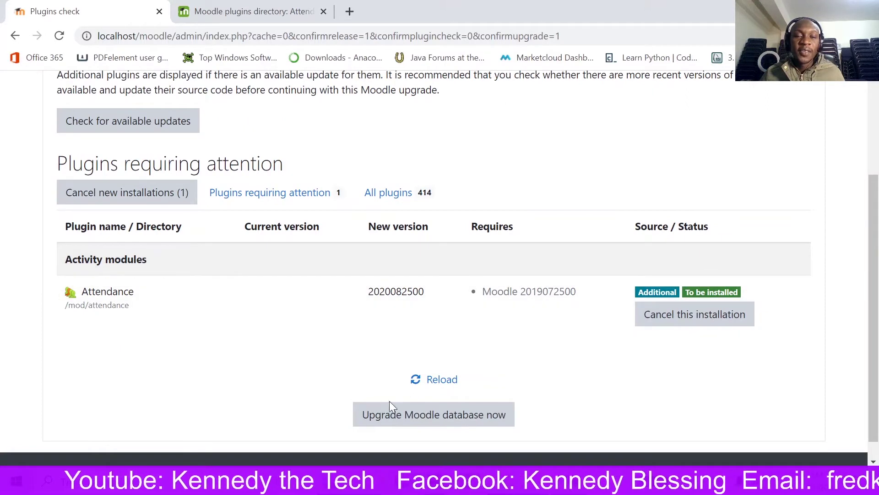
- Upgrade the Moodle database to install Attendance, then continue after Success
click(435, 415)
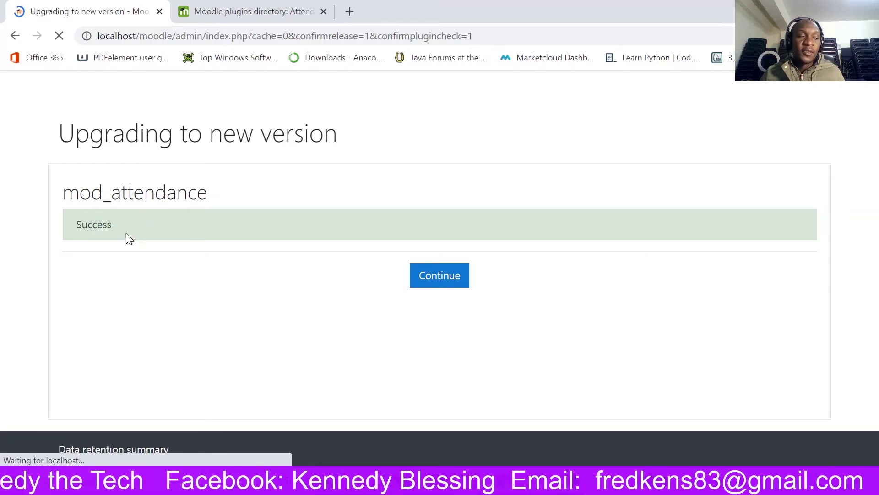
click(421, 275)
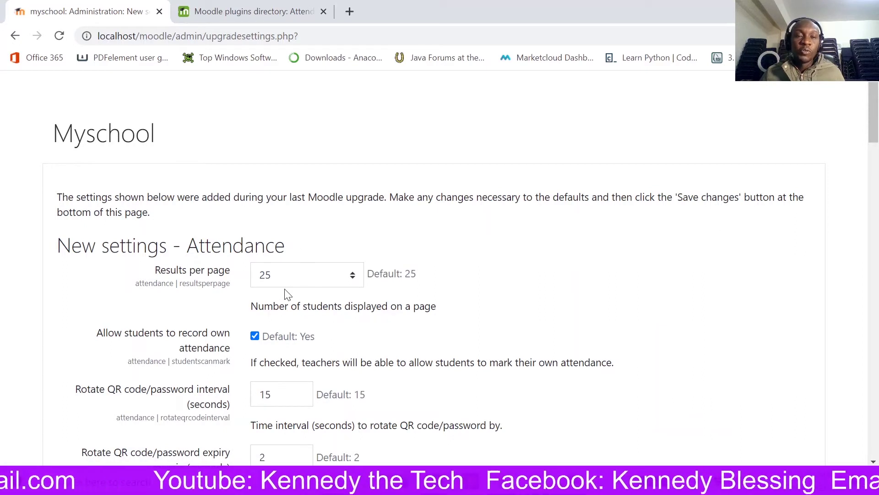
- Scroll through the New settings - Attendance page to Save changes, keeping all defaults
scroll(311, 293, down, 1)
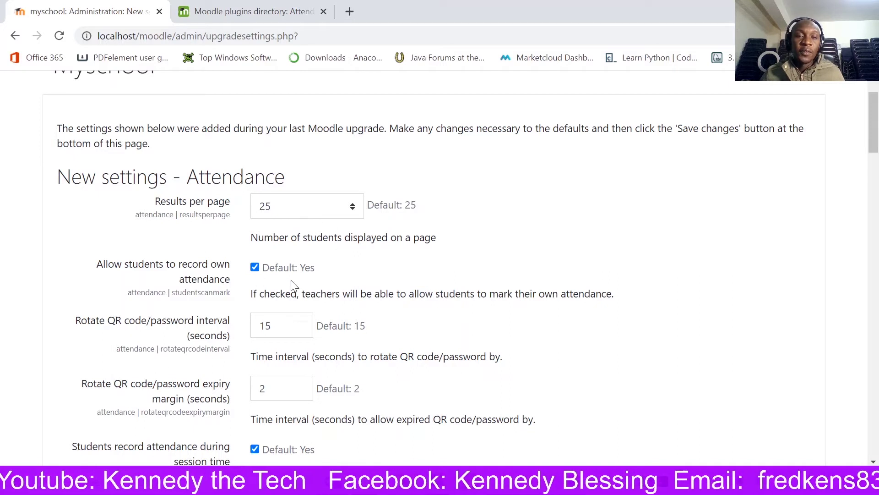
scroll(293, 284, down, 3)
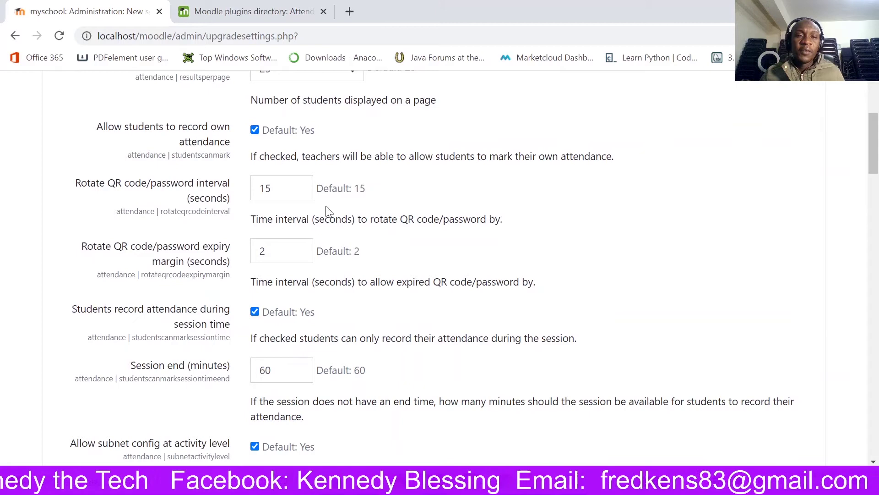
scroll(270, 312, up, 1)
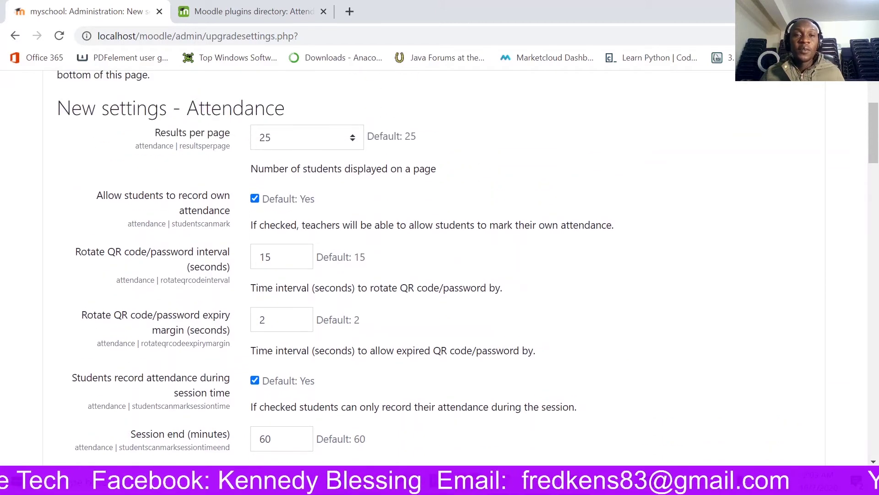
scroll(440, 266, down, 6)
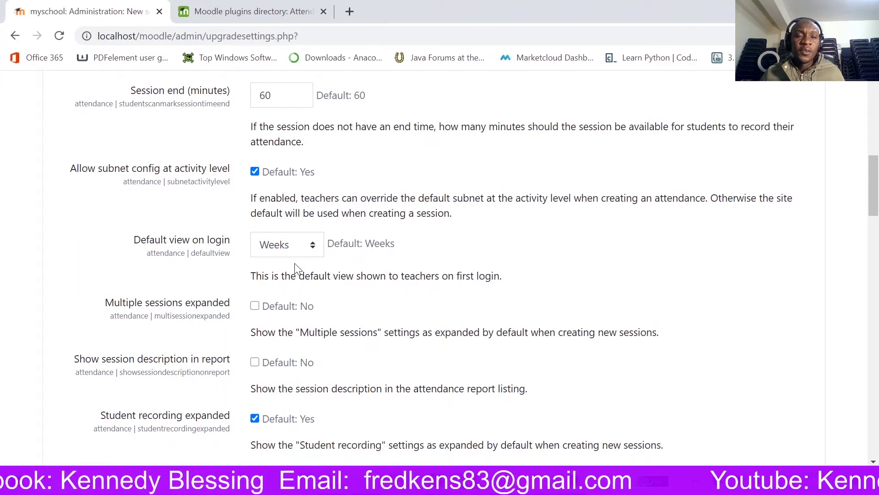
scroll(296, 268, down, 3)
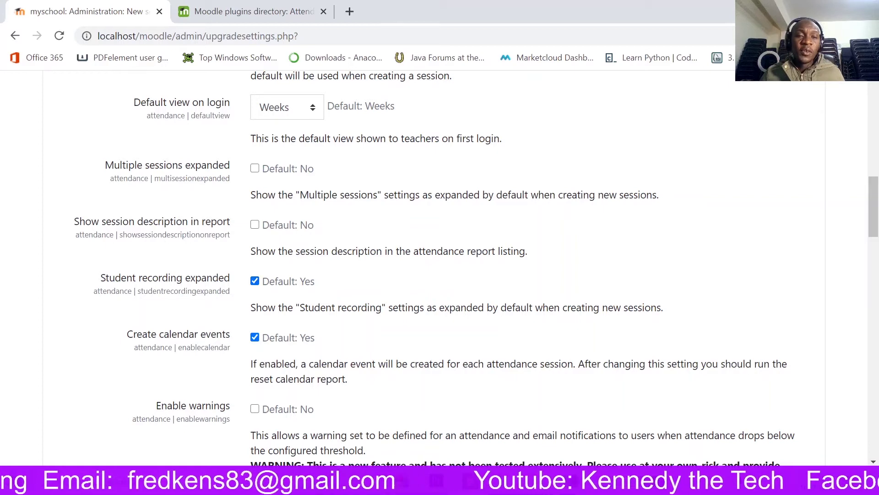
scroll(288, 325, up, 15)
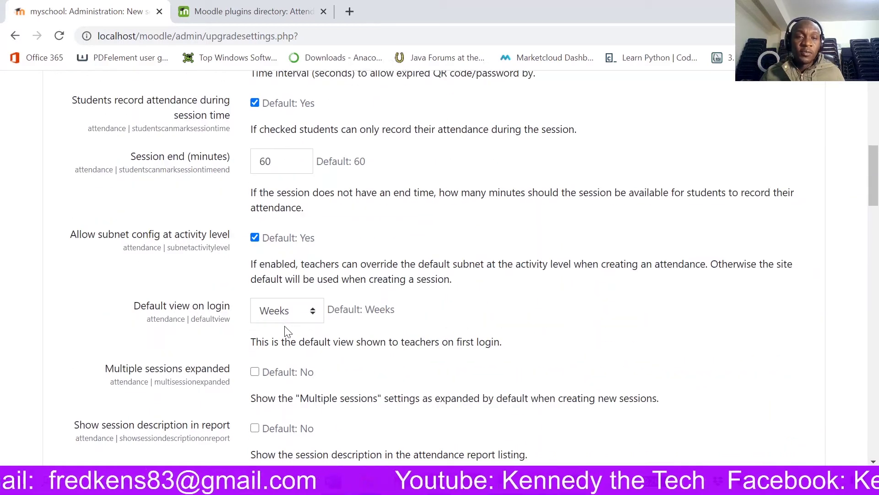
scroll(289, 325, down, 3)
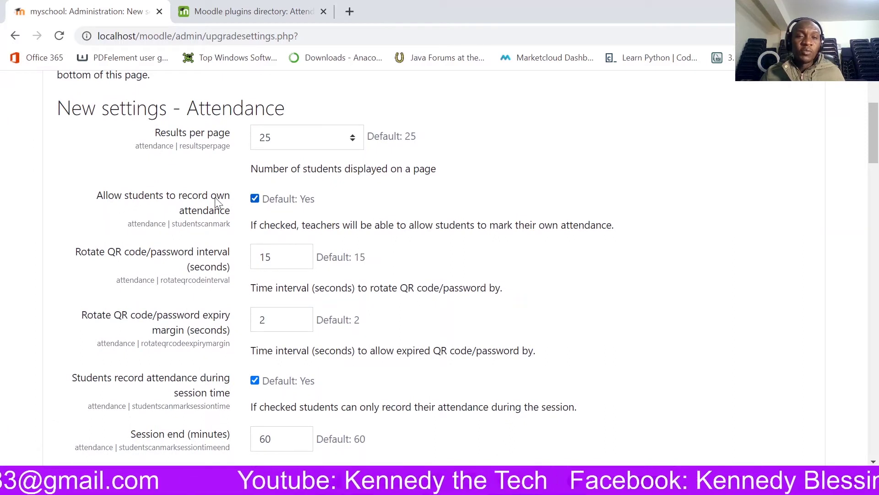
scroll(263, 219, down, 2)
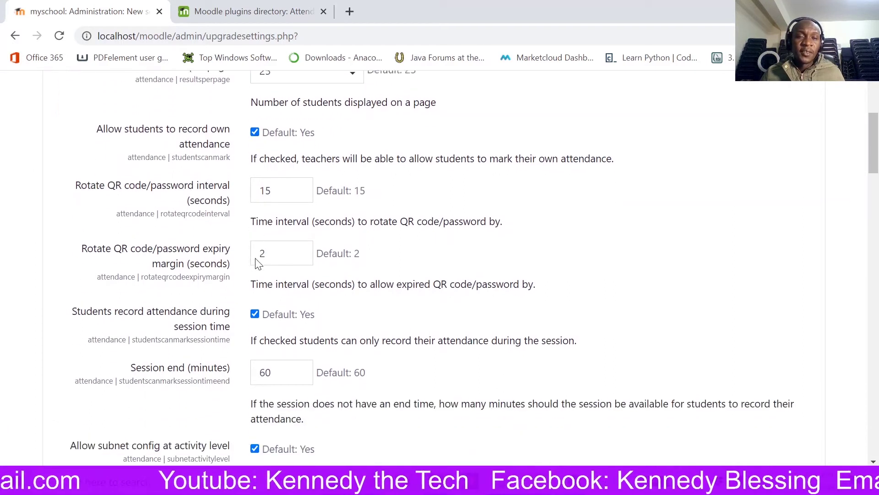
scroll(308, 275, down, 10)
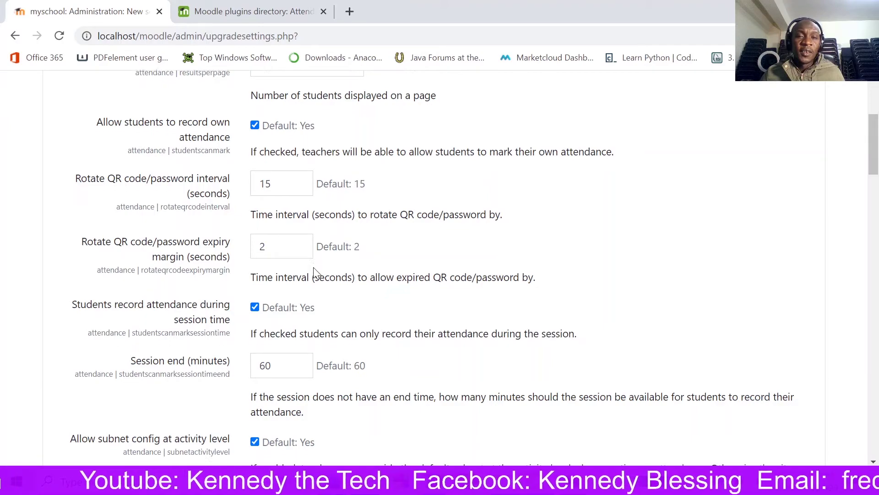
scroll(321, 279, down, 6)
scroll(320, 279, up, 3)
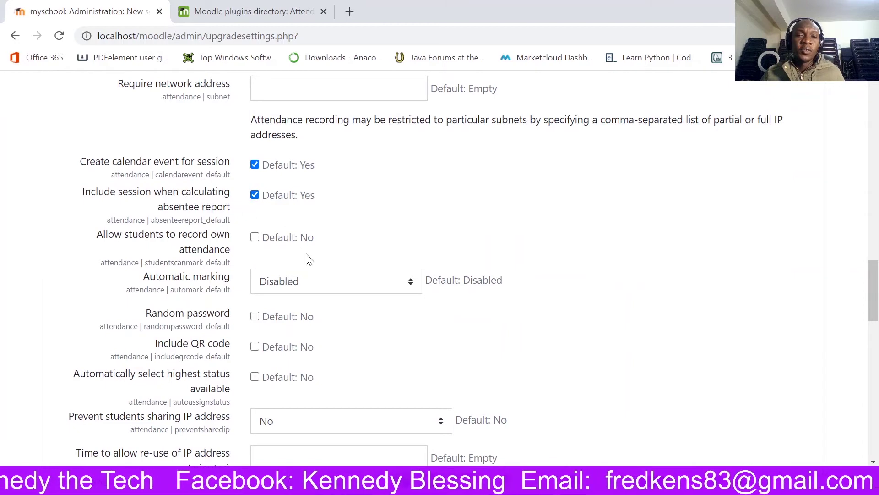
scroll(309, 260, down, 10)
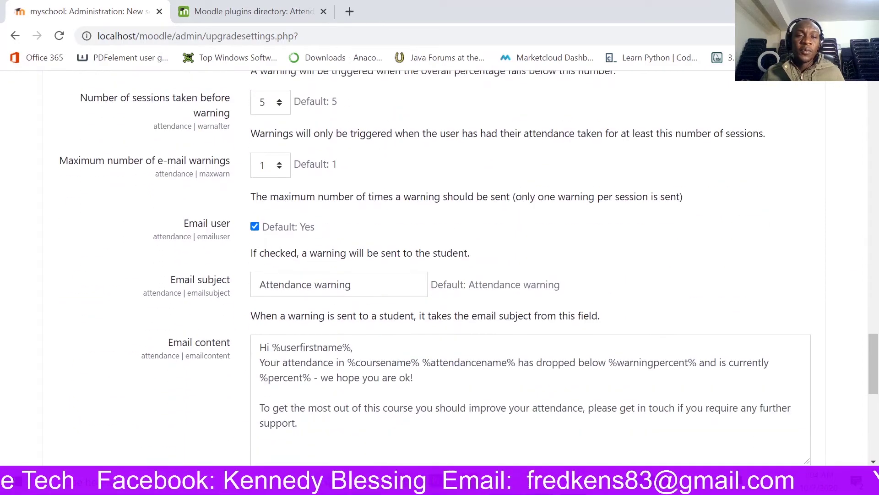
scroll(309, 259, down, 1)
scroll(444, 234, down, 7)
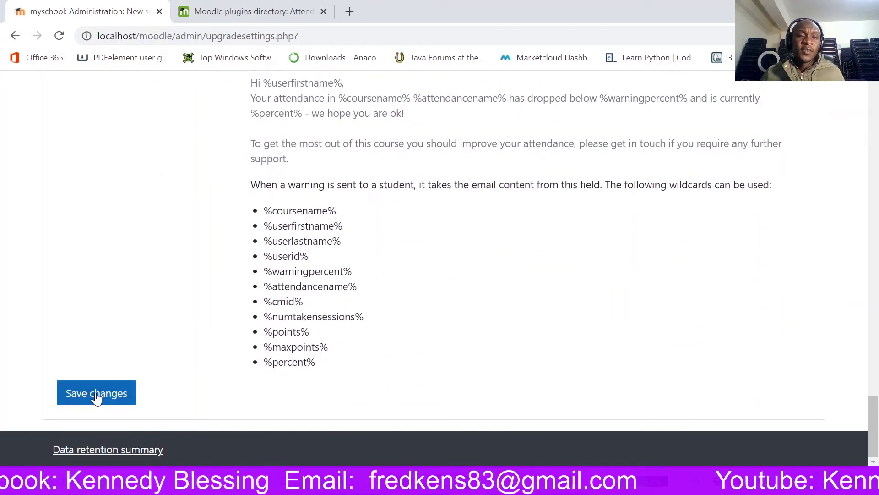
- Save the default Attendance plugin settings, then go to the Site home listing Joomla and Moodify
click(96, 396)
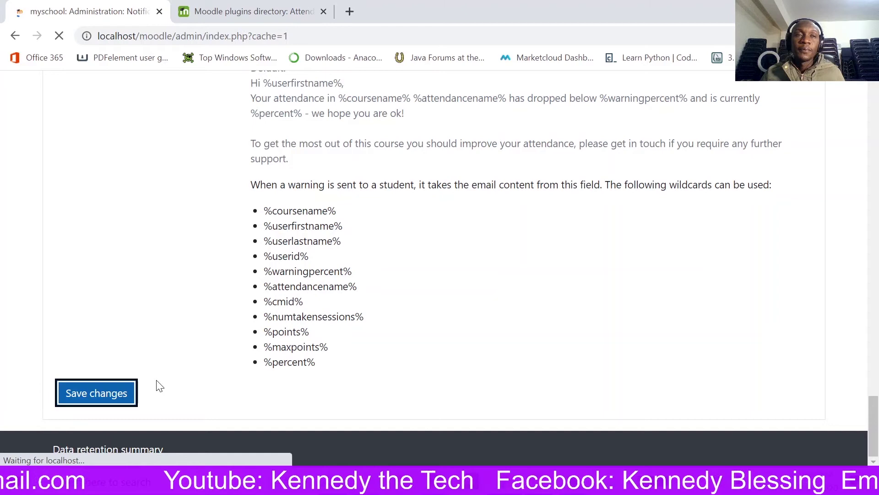
scroll(158, 386, down, 6)
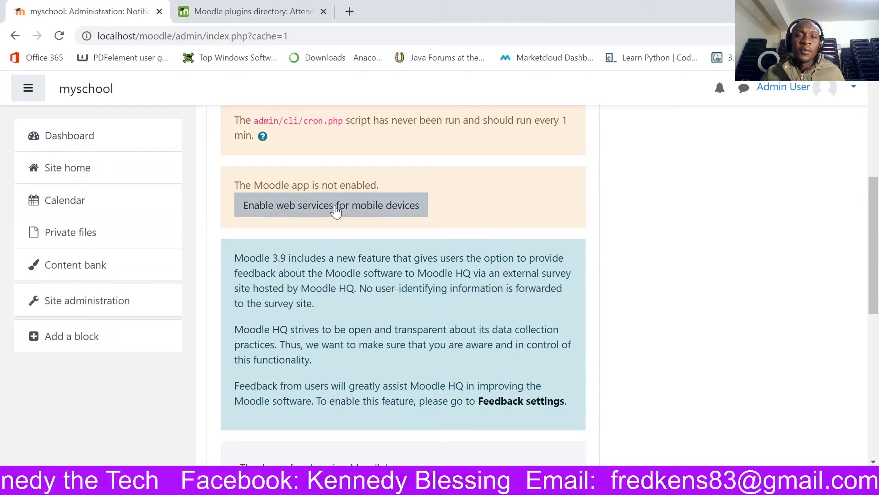
scroll(348, 225, up, 5)
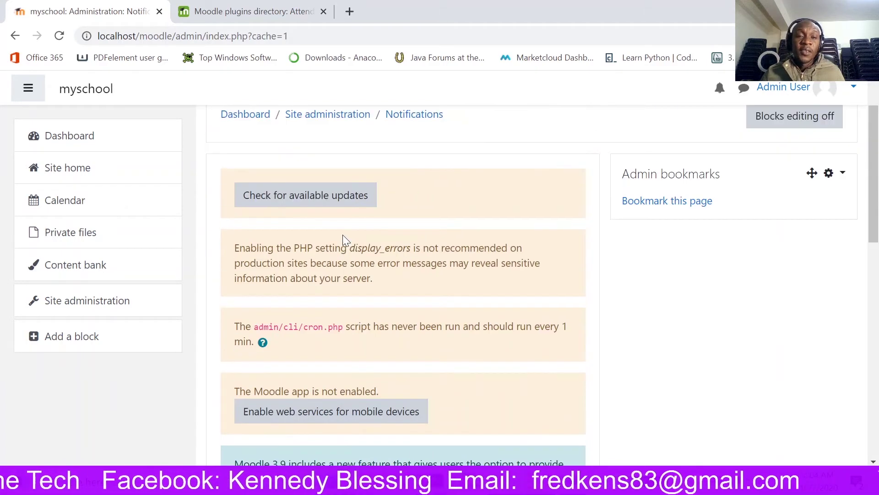
scroll(331, 228, down, 10)
scroll(331, 228, up, 12)
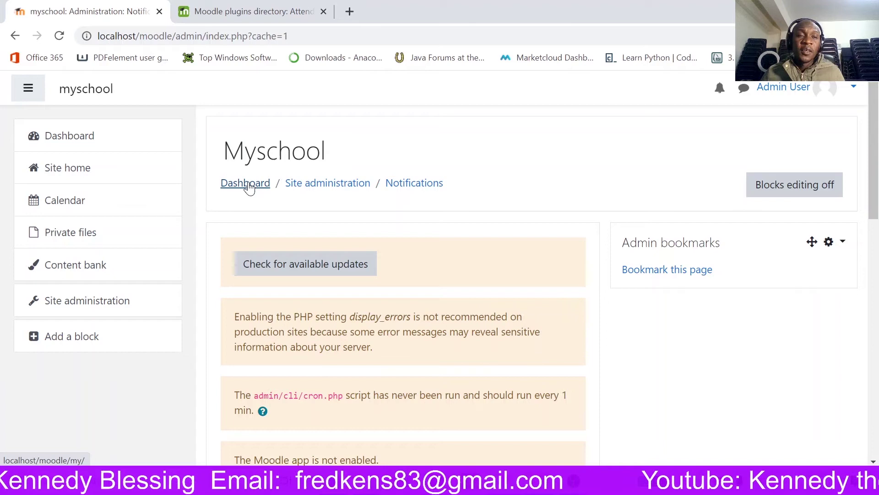
click(96, 175)
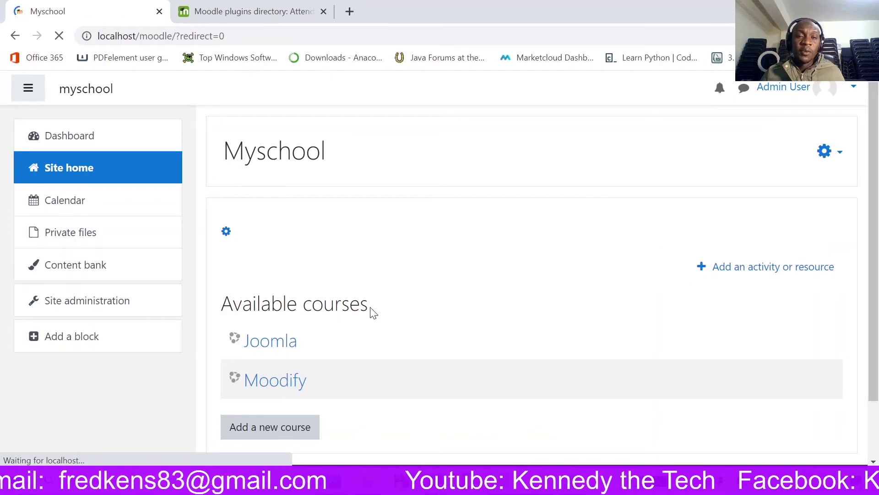
scroll(369, 310, down, 2)
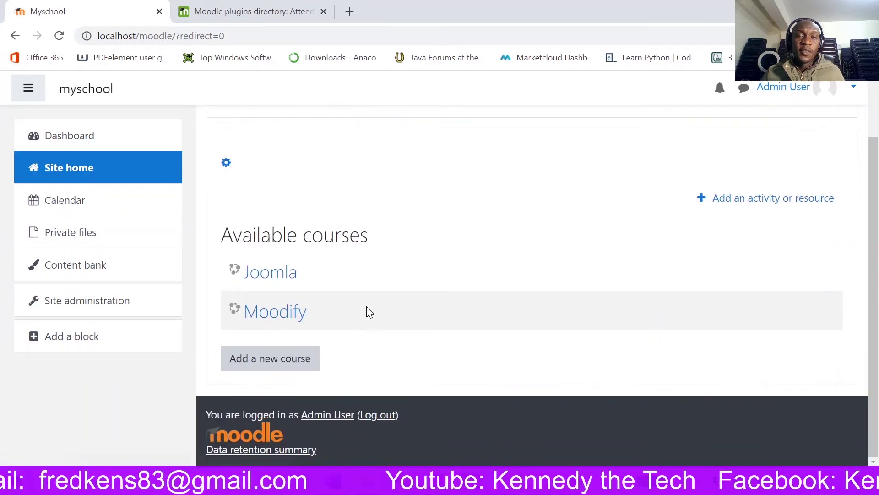
- Open the Moodify course and switch from guest view back to the normal admin role
click(260, 317)
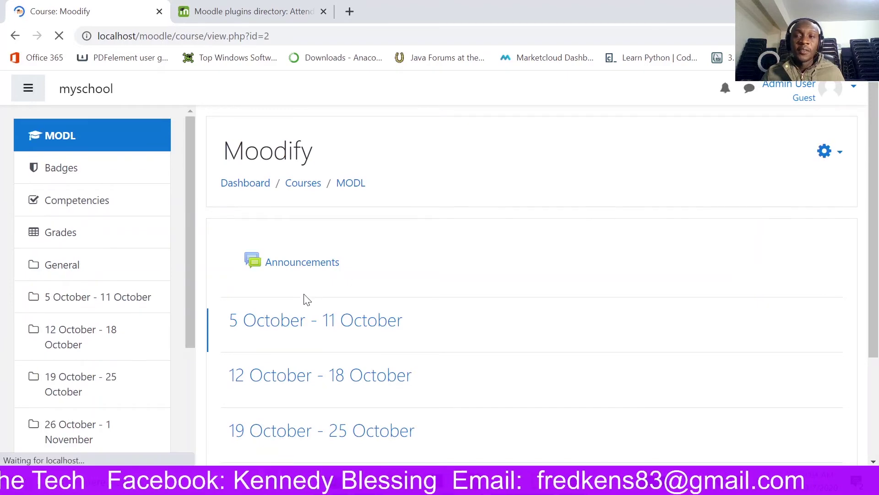
scroll(546, 261, down, 1)
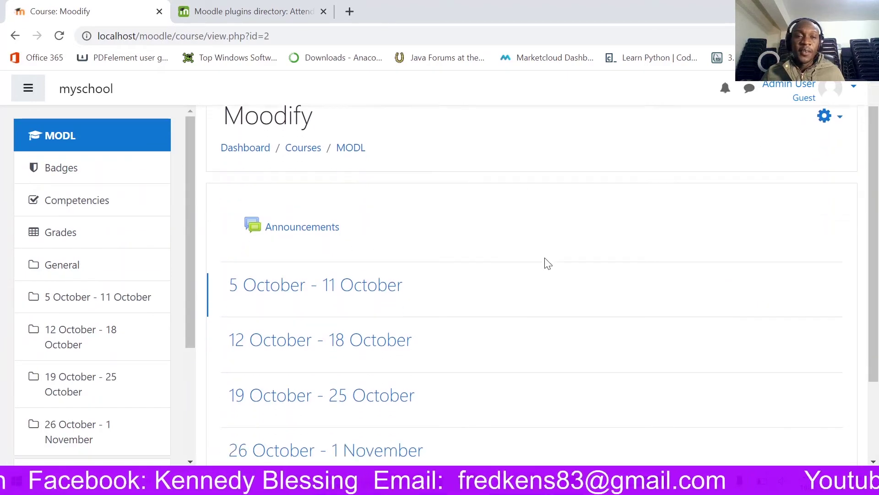
scroll(643, 221, up, 1)
click(827, 152)
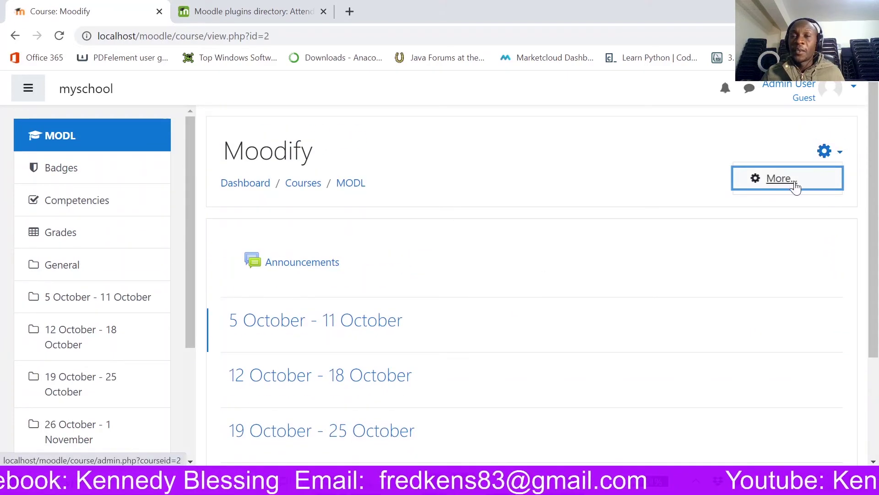
click(838, 156)
click(837, 157)
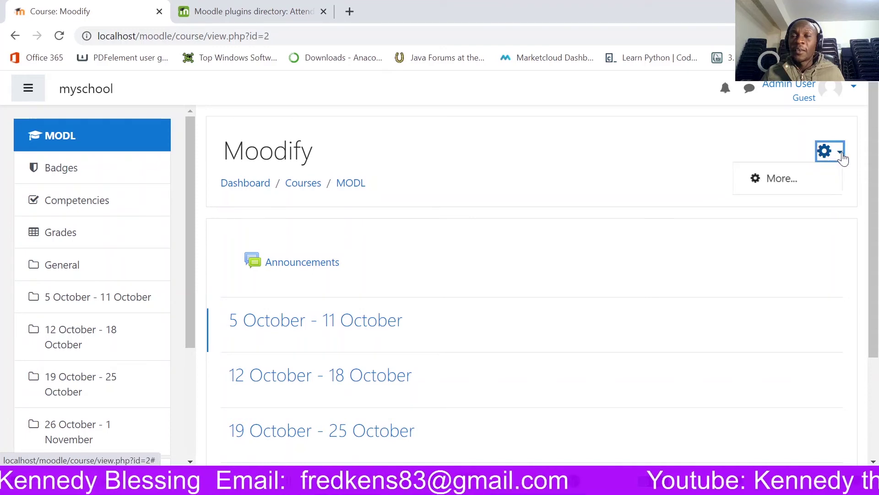
click(839, 158)
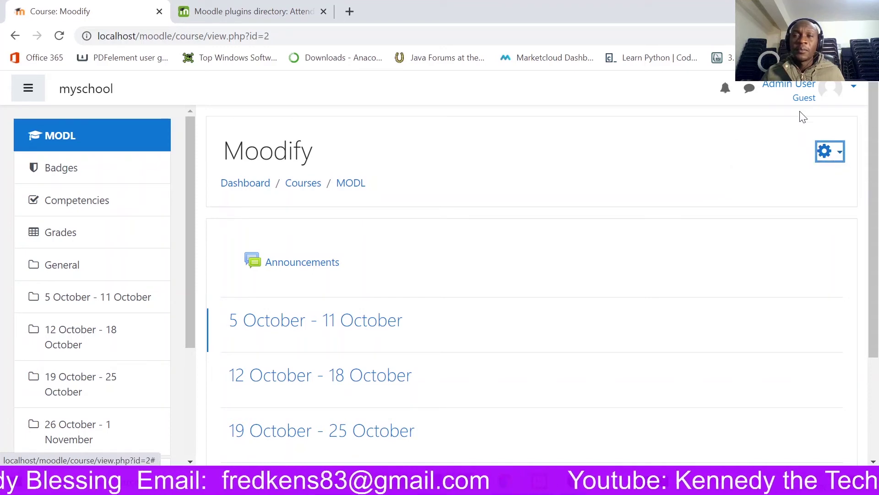
click(846, 95)
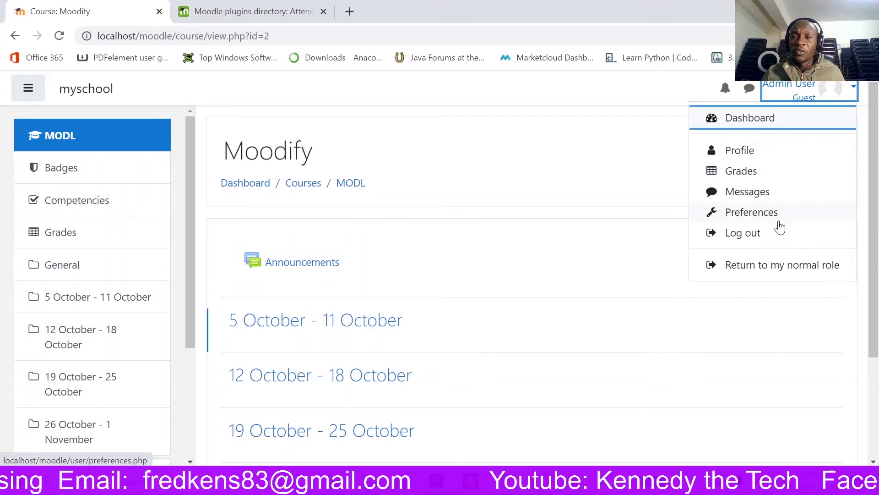
click(772, 264)
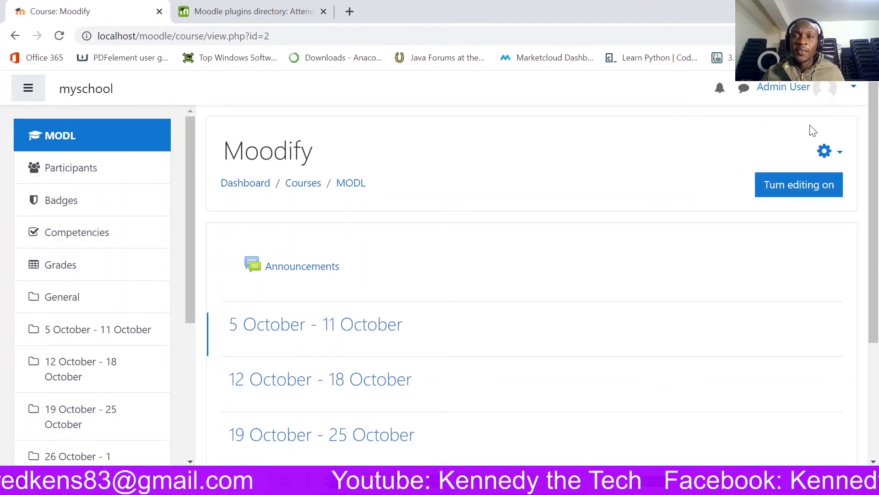
- Turn editing on and add an Attendance activity to the General section
click(789, 194)
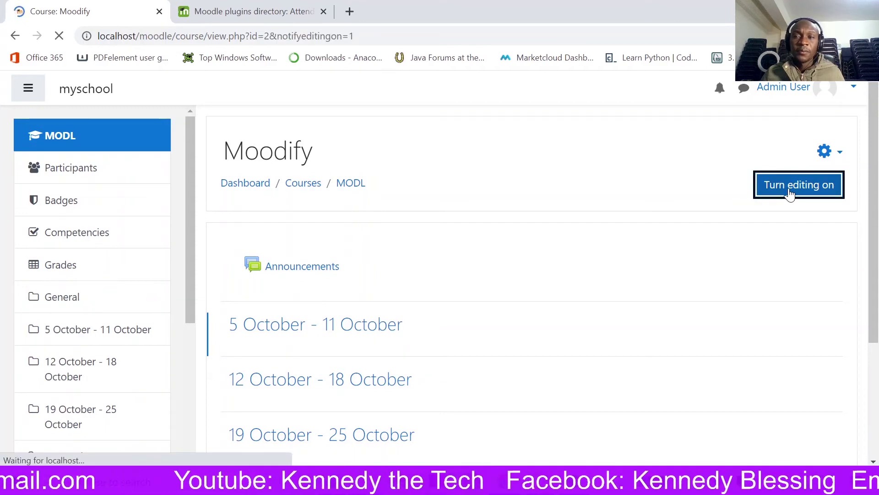
scroll(587, 202, down, 1)
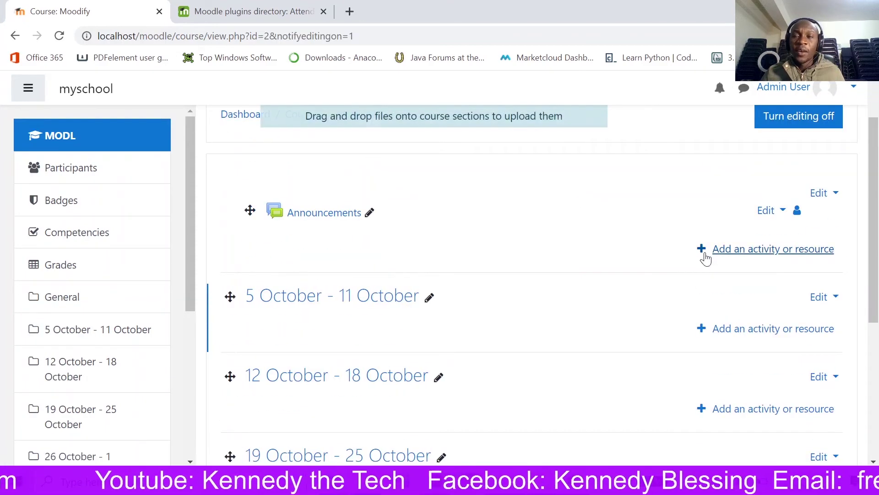
click(724, 251)
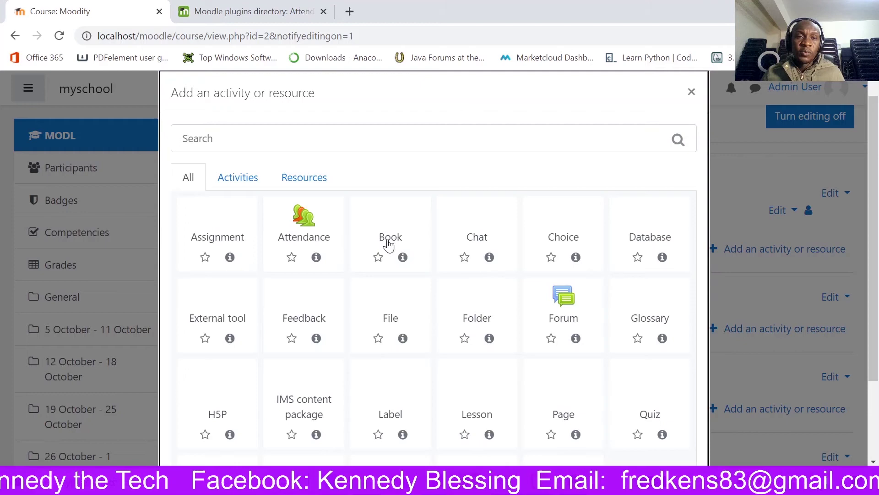
click(301, 216)
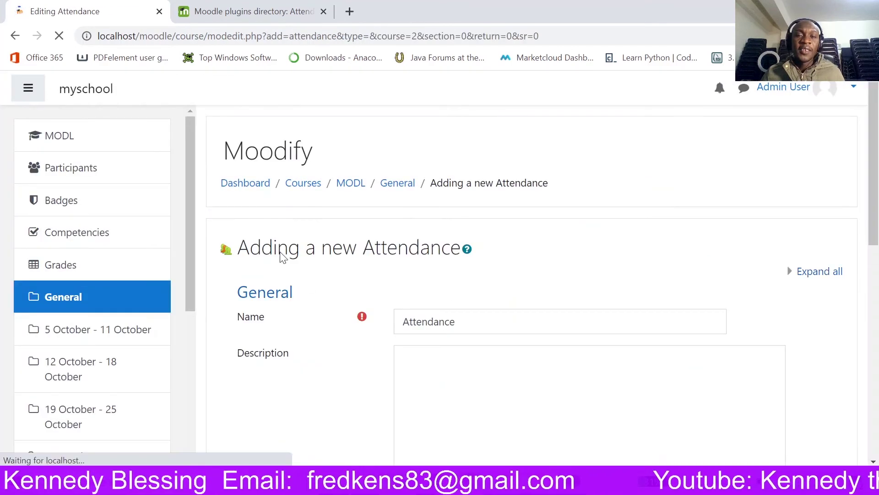
- Name the activity 'Attendance Register' with the description 'Please take the register'
scroll(290, 314, down, 6)
scroll(293, 316, up, 5)
scroll(294, 316, down, 3)
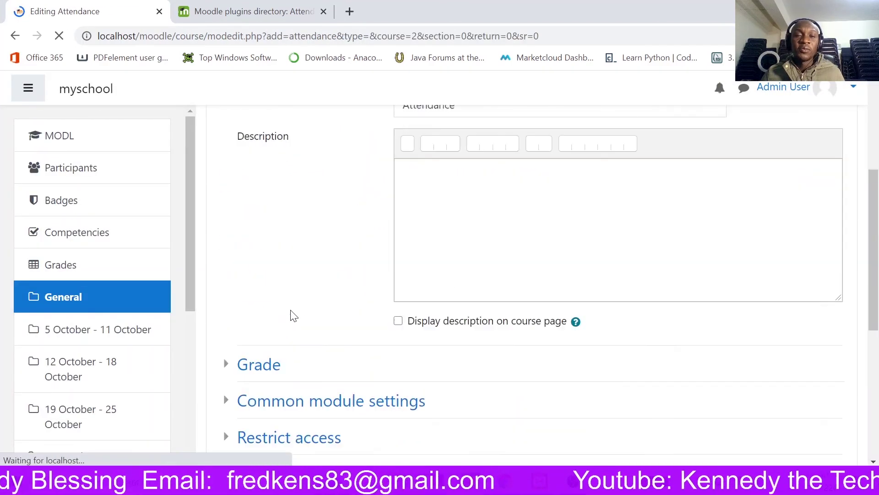
scroll(290, 314, up, 5)
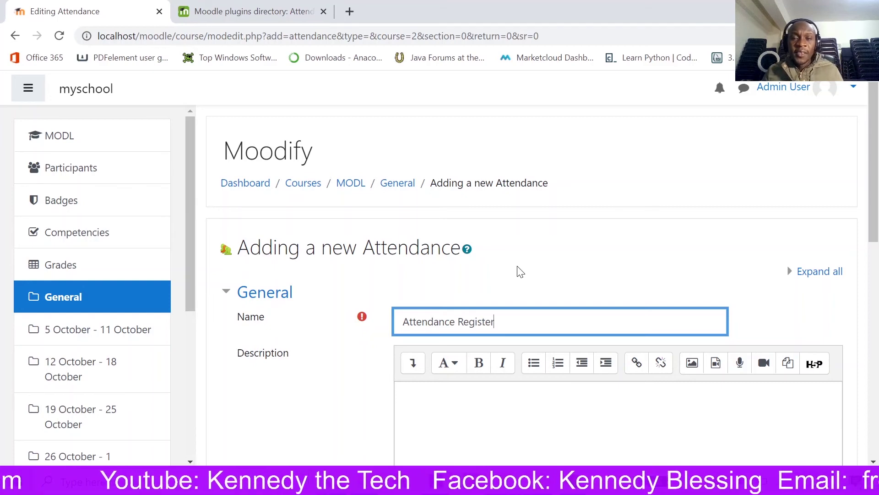
scroll(521, 271, down, 3)
click(520, 272)
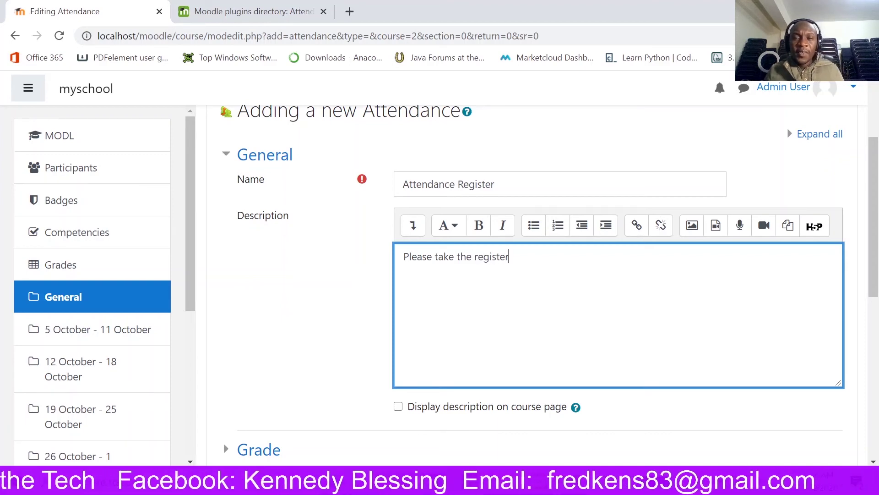
- Set the Attendance Register's grade type to None
scroll(422, 337, down, 6)
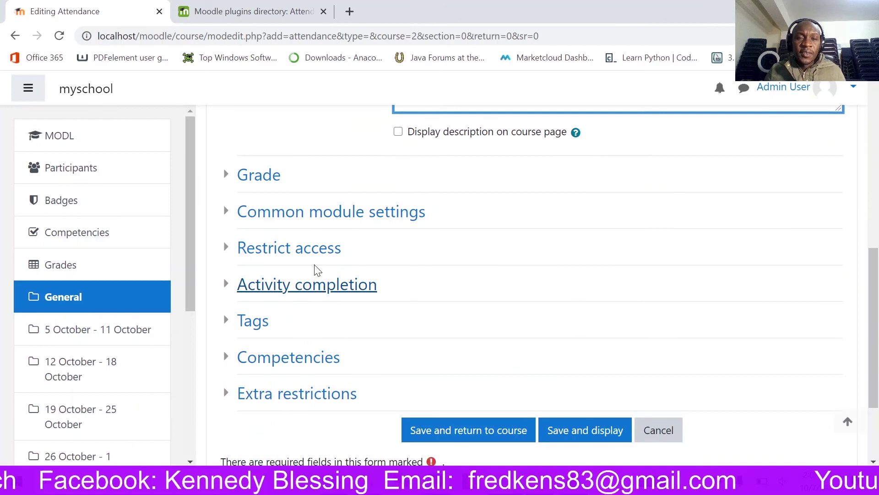
click(269, 176)
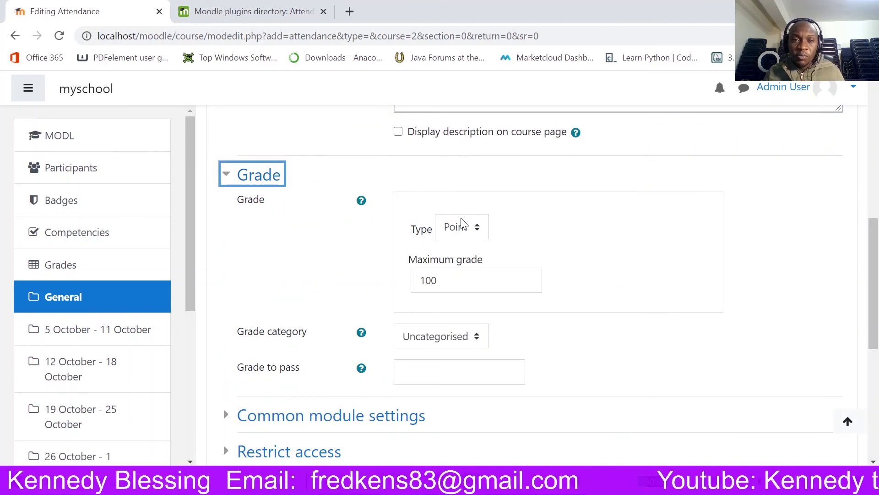
scroll(419, 237, up, 8)
scroll(419, 236, down, 5)
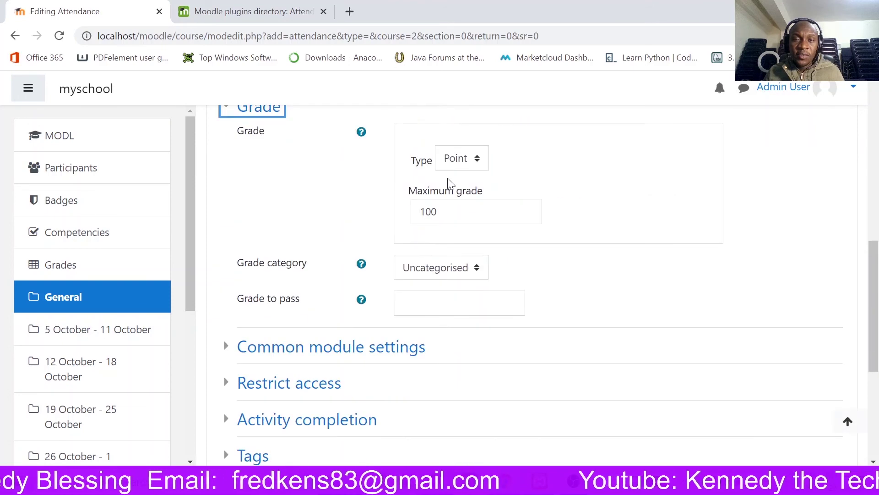
click(458, 165)
click(471, 190)
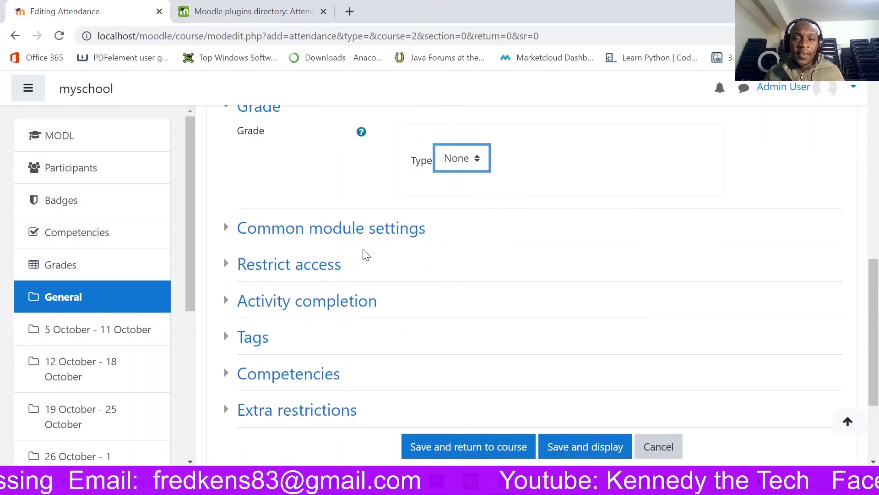
scroll(371, 320, down, 3)
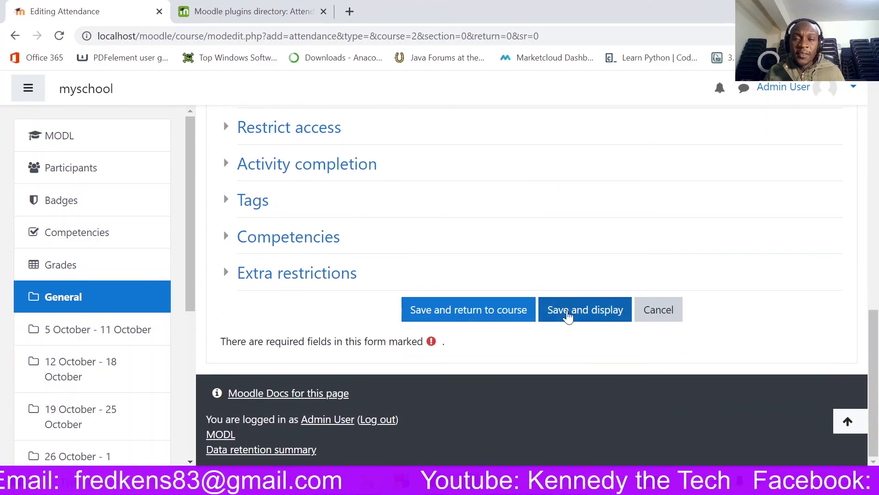
- Save Attendance Register, confirm it in General, and open its report showing the Wed 7 Oct 2020 session
click(547, 312)
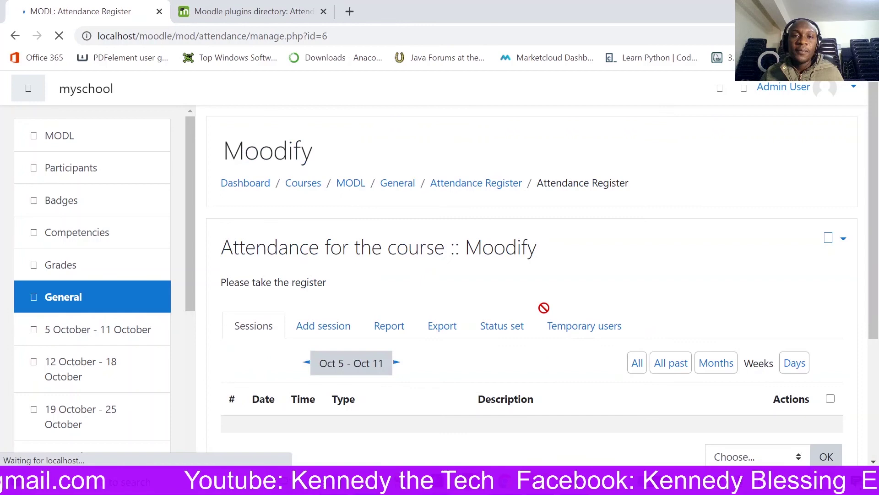
scroll(453, 297, down, 4)
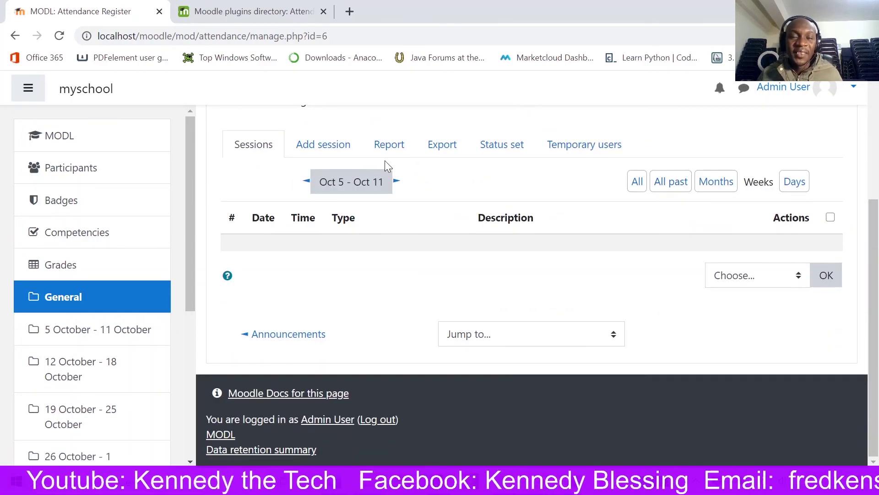
scroll(334, 211, up, 4)
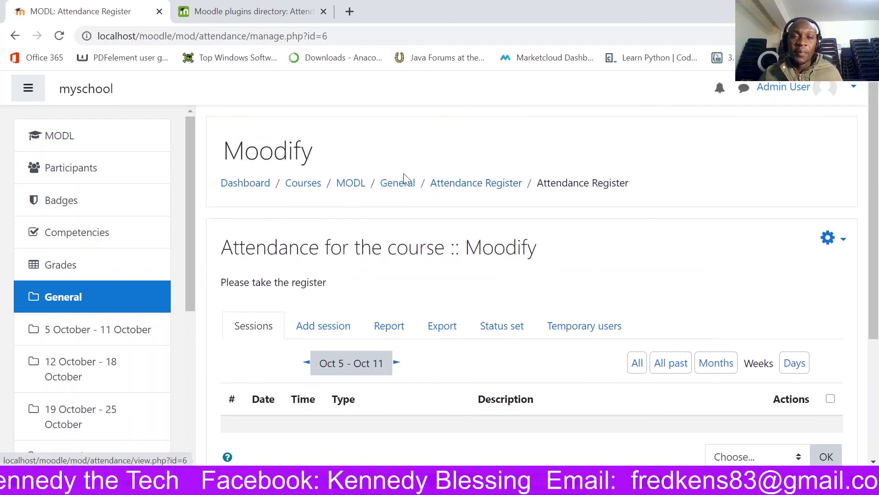
click(400, 187)
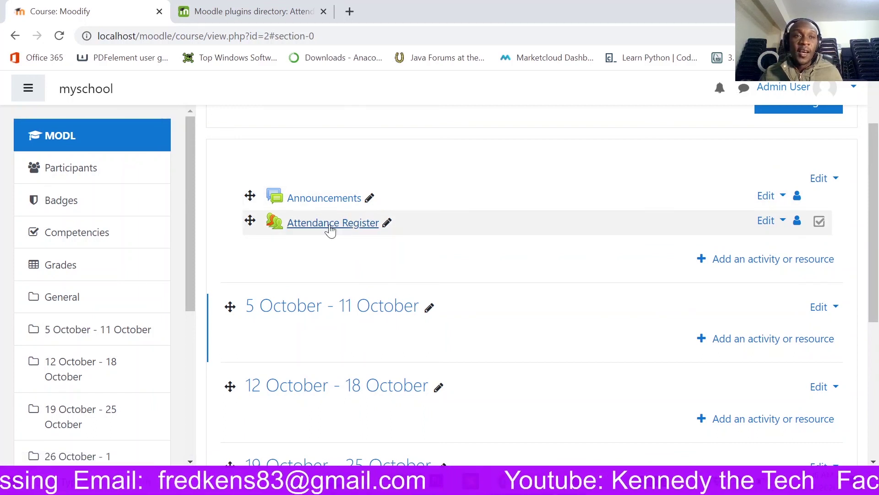
click(330, 224)
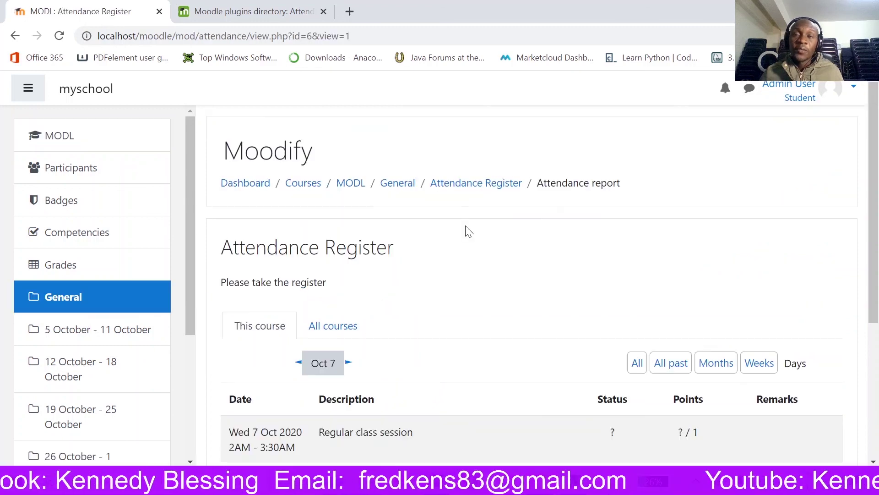